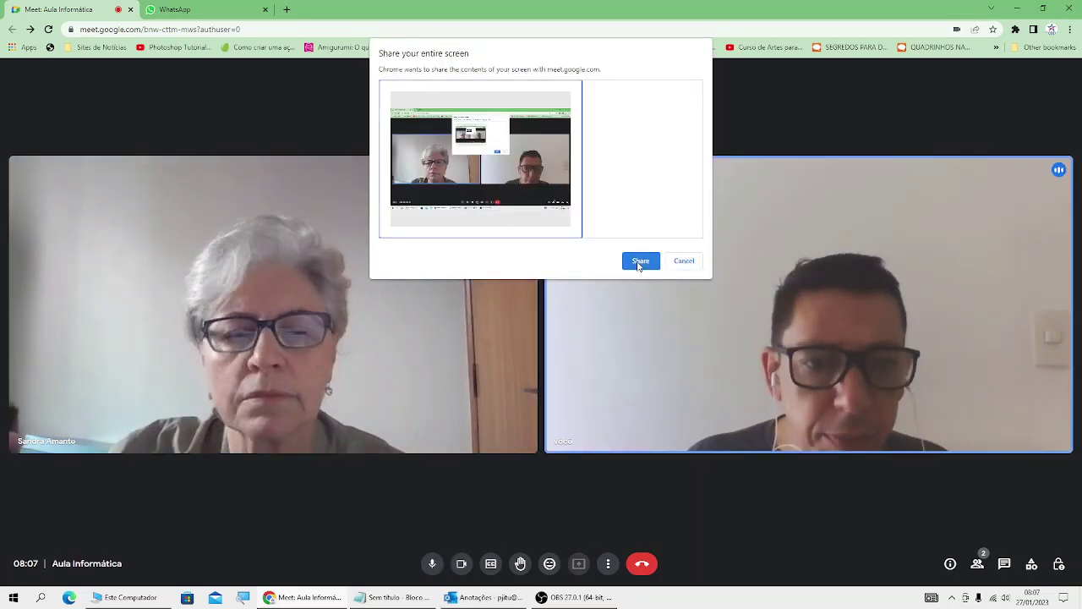
Step: Share the entire screen in the Meet call, switch to Outlook and show the pending tasks list
{"action": "left_click", "coordinate": [640, 261]}
{"action": "left_click", "coordinate": [480, 597]}
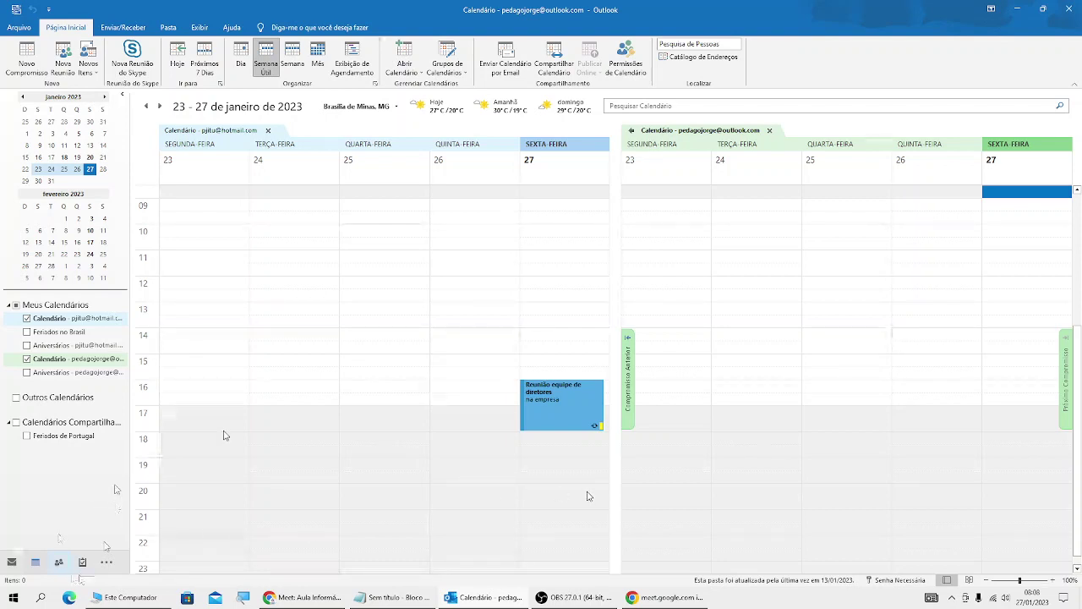
{"action": "mouse_move", "coordinate": [83, 564]}
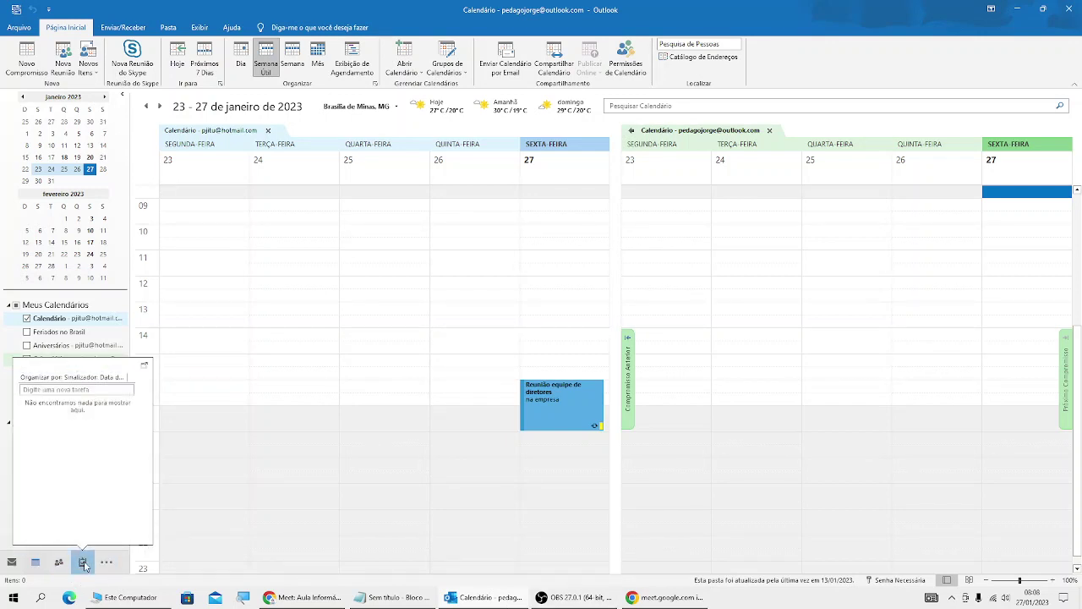
{"action": "left_click", "coordinate": [83, 563]}
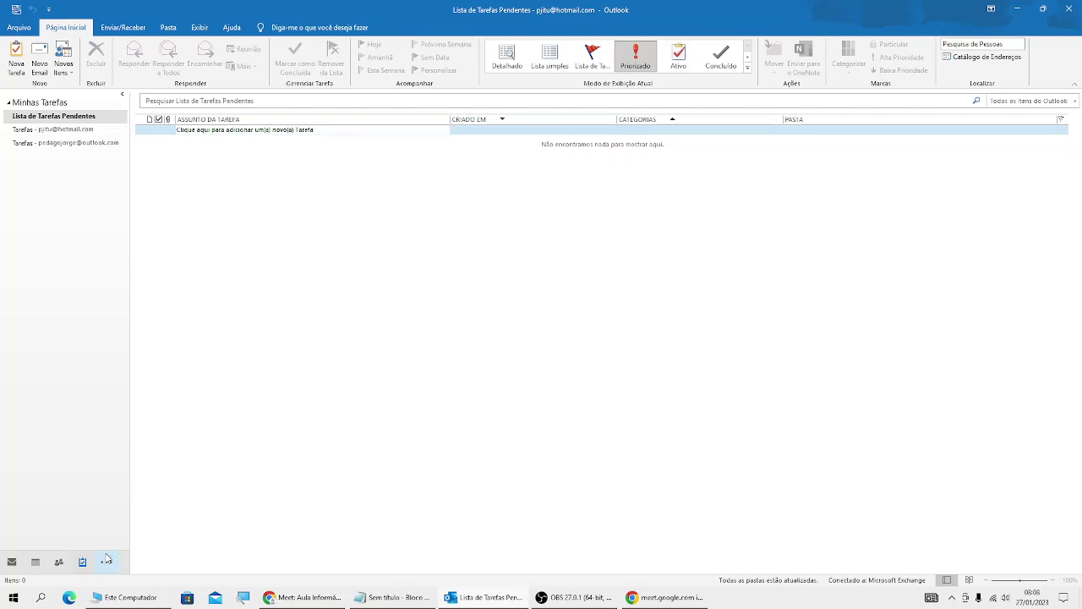
Step: Magnify the display to 300% to examine the Tasks entry in Outlook's navigation bar, and return to normal view
{"action": "key", "text": "super+plus"}
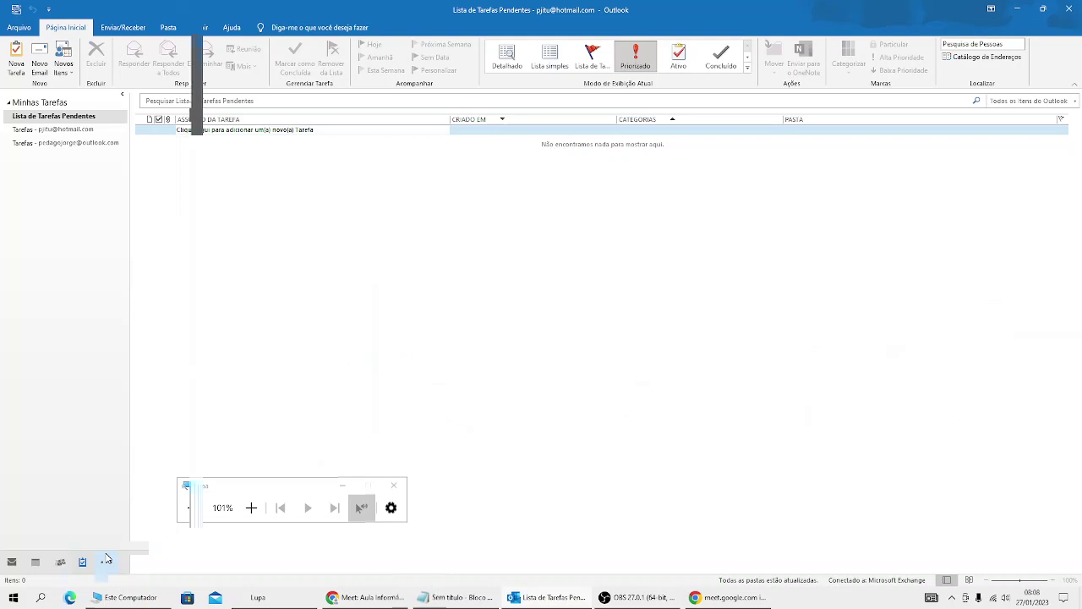
{"action": "key", "text": "super+plus"}
{"action": "key", "text": "super+plus"}
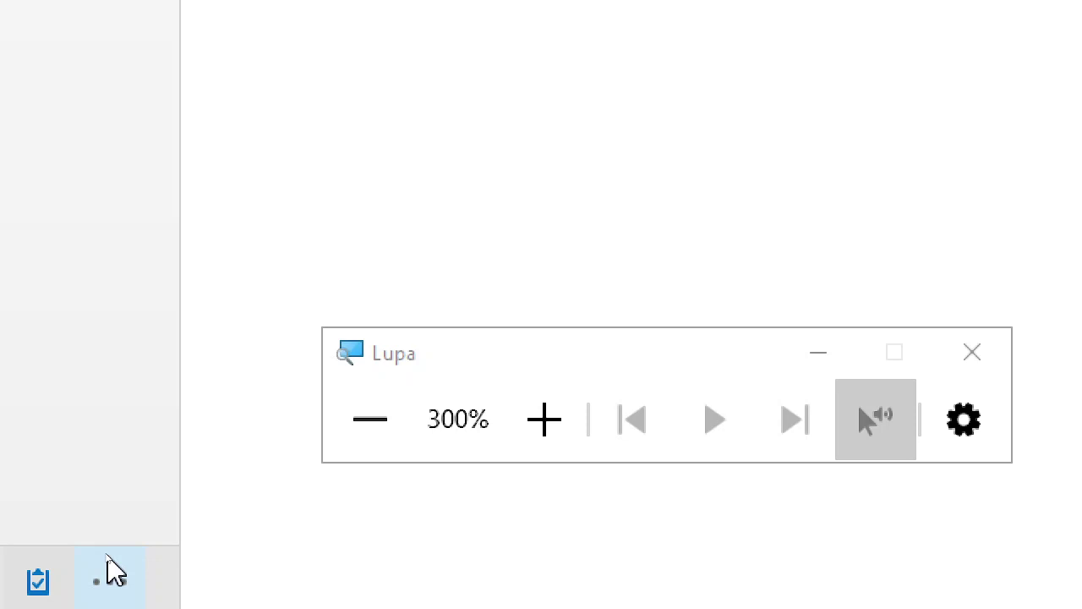
{"action": "key", "text": "super"}
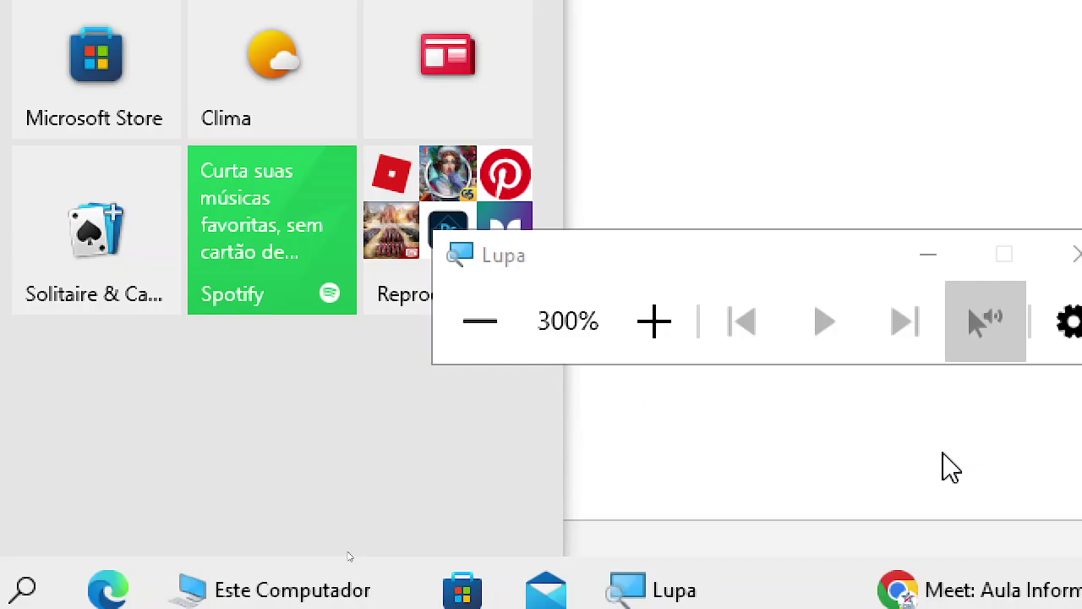
{"action": "key", "text": "super"}
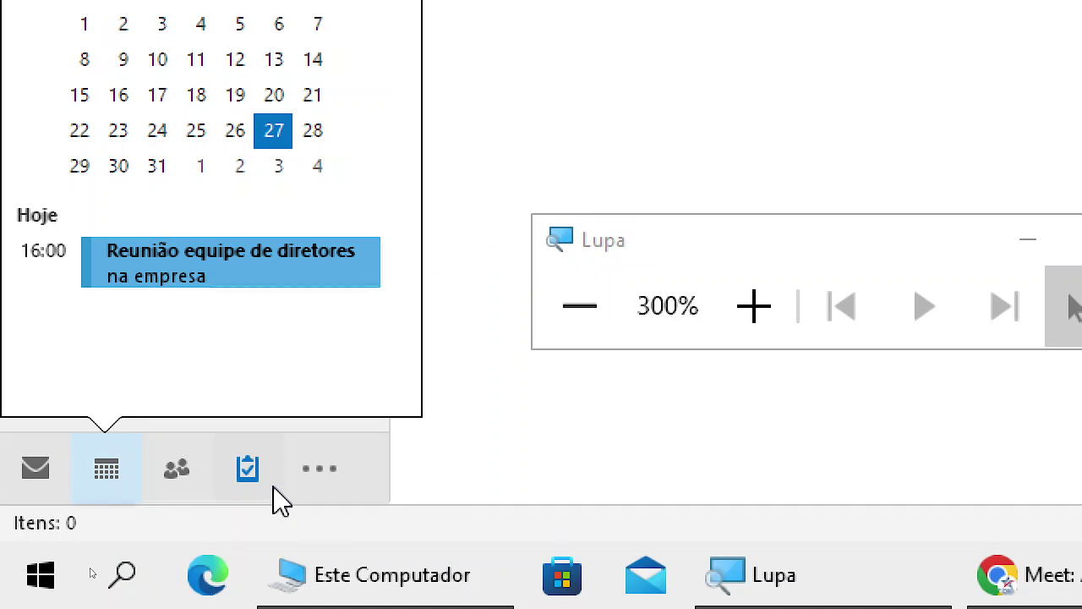
{"action": "mouse_move", "coordinate": [258, 495]}
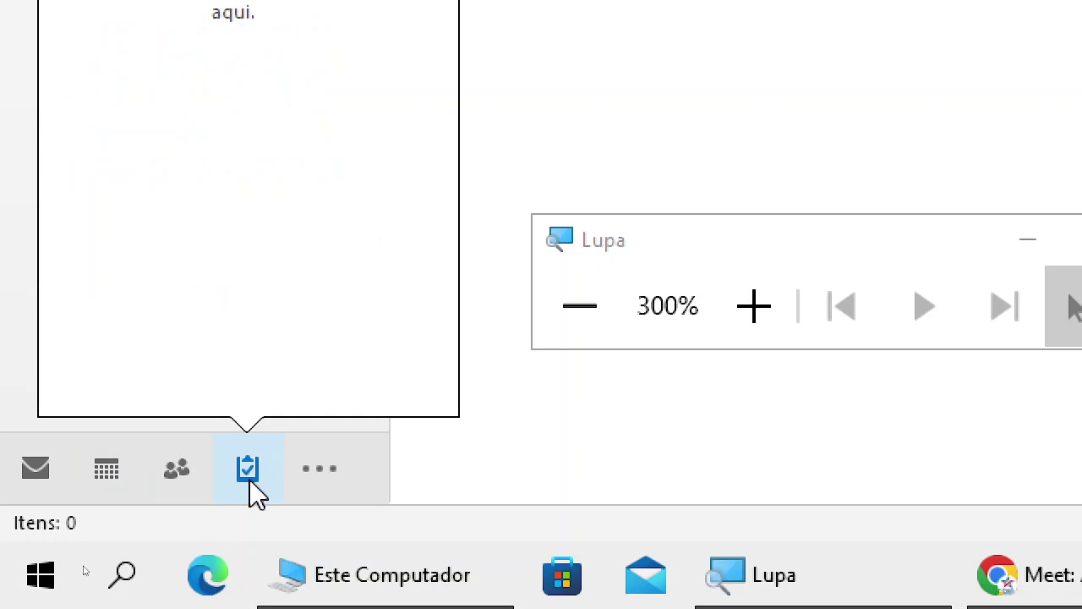
{"action": "left_click", "coordinate": [394, 486]}
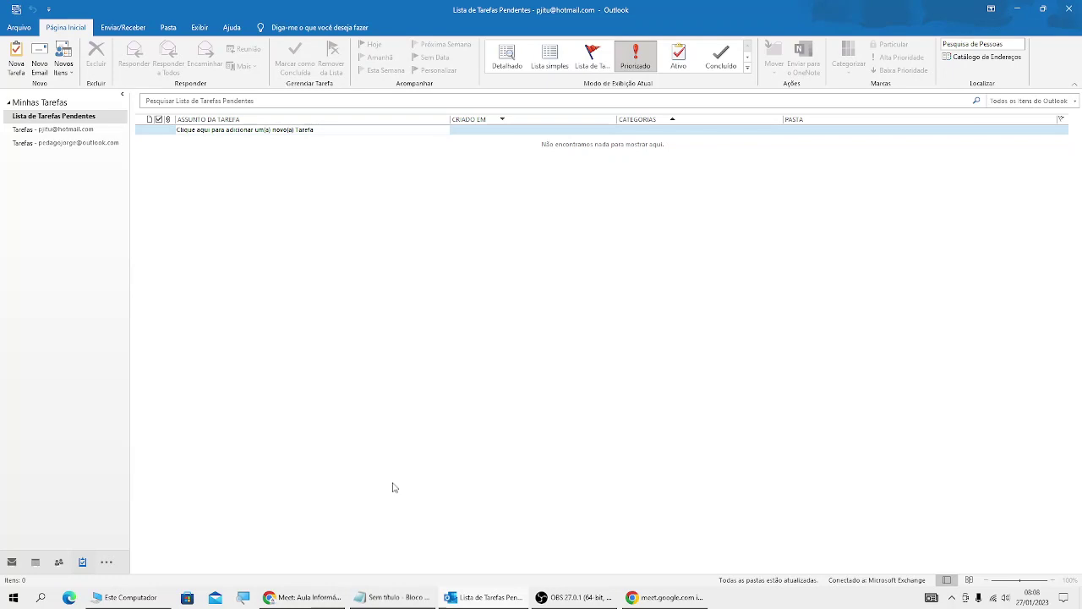
Step: Create a new task with the subject "Entrega de Apostila"
{"action": "left_click", "coordinate": [17, 62]}
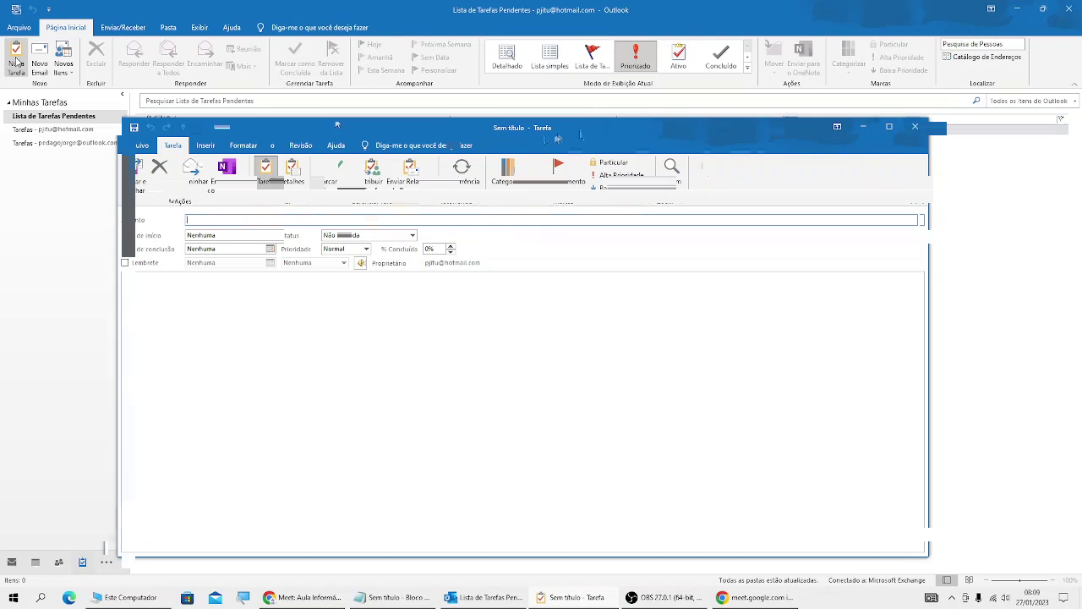
{"action": "left_click_drag", "start_coordinate": [578, 137], "coordinate": [596, 111]}
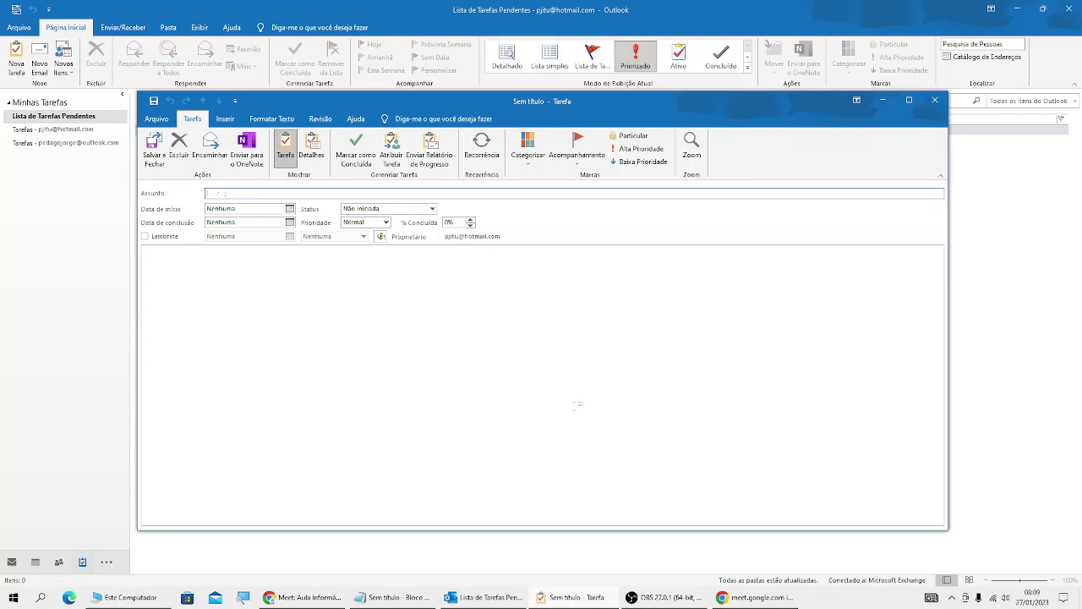
{"action": "type", "text": "gi"}
{"action": "type", "text": "a de Apostila"}
Step: Set the task's start date to 27/01/2023 and its due date to 13/02/2023
{"action": "left_click", "coordinate": [289, 208]}
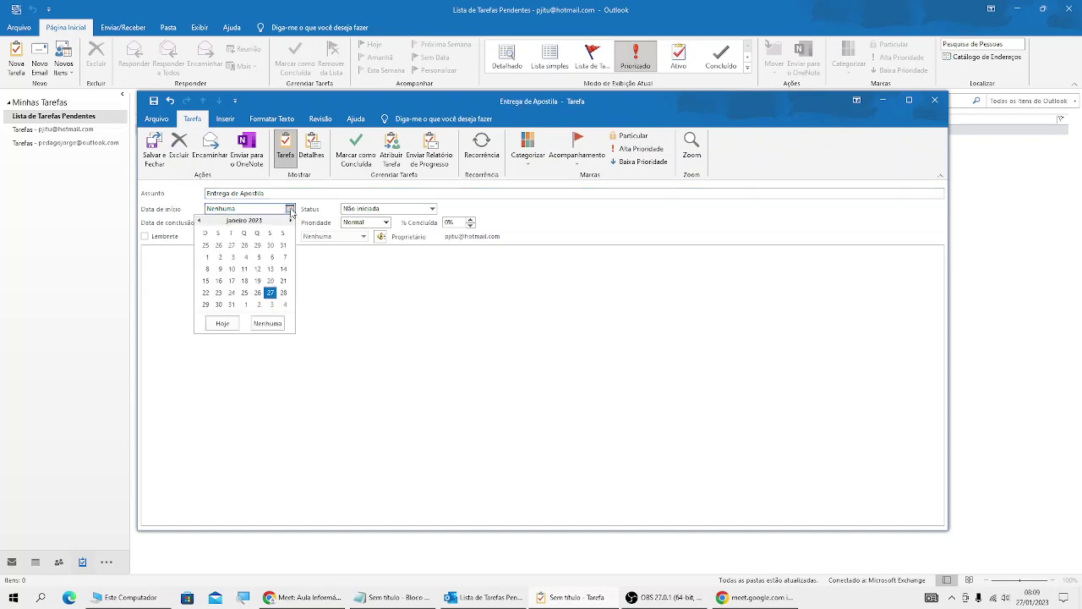
{"action": "left_click", "coordinate": [271, 292]}
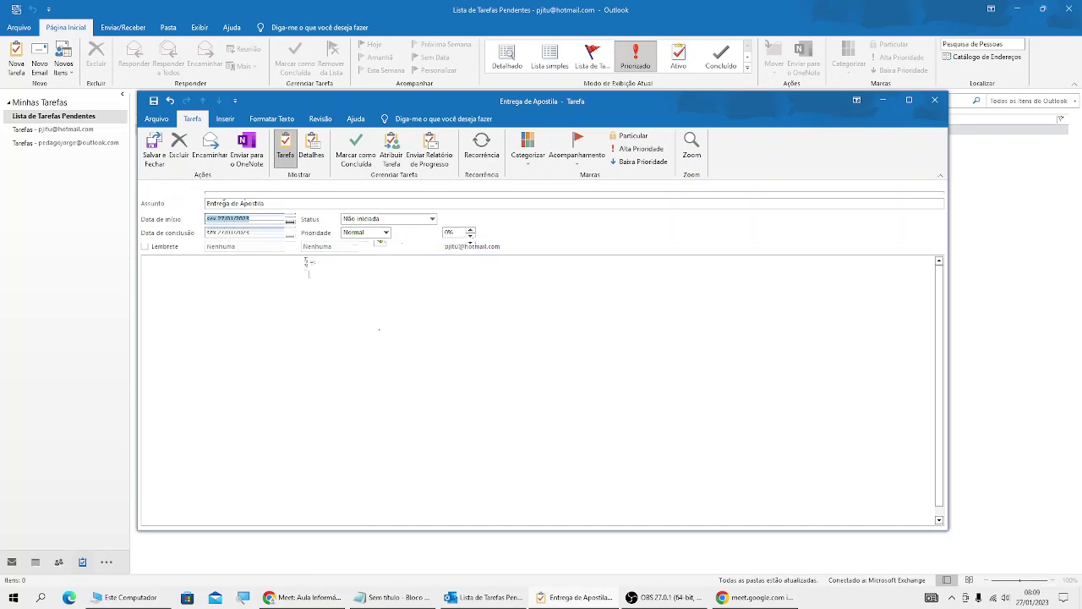
{"action": "left_click", "coordinate": [290, 233]}
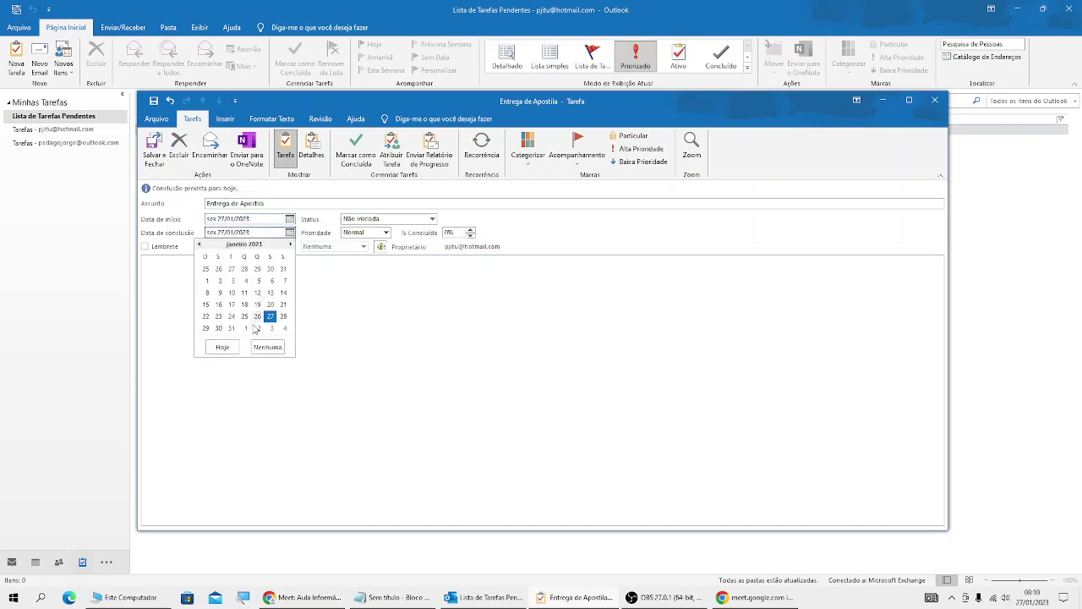
{"action": "left_click", "coordinate": [291, 245]}
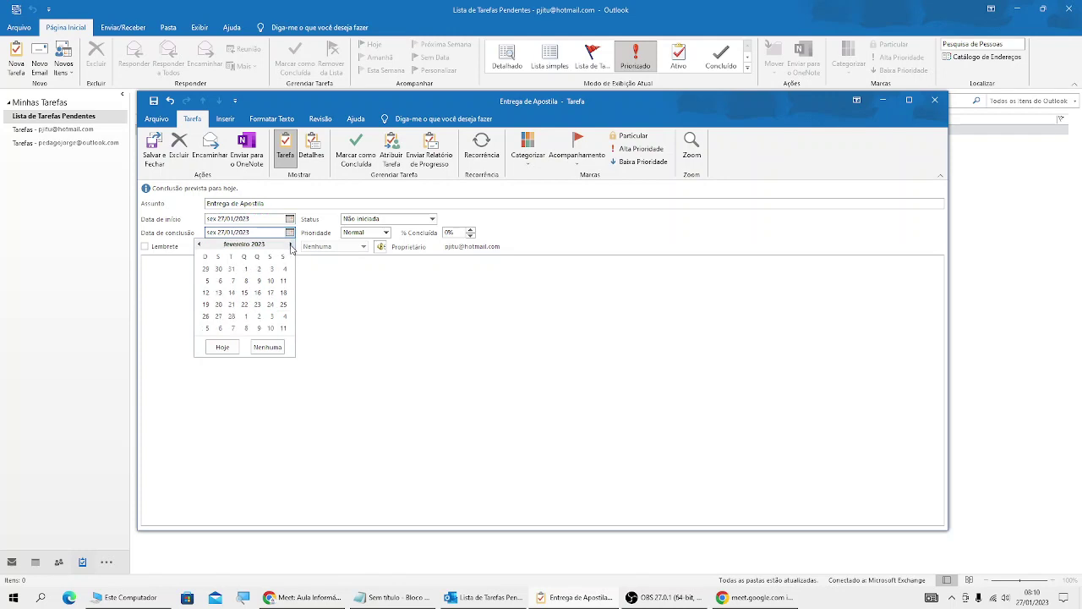
{"action": "left_click", "coordinate": [222, 294]}
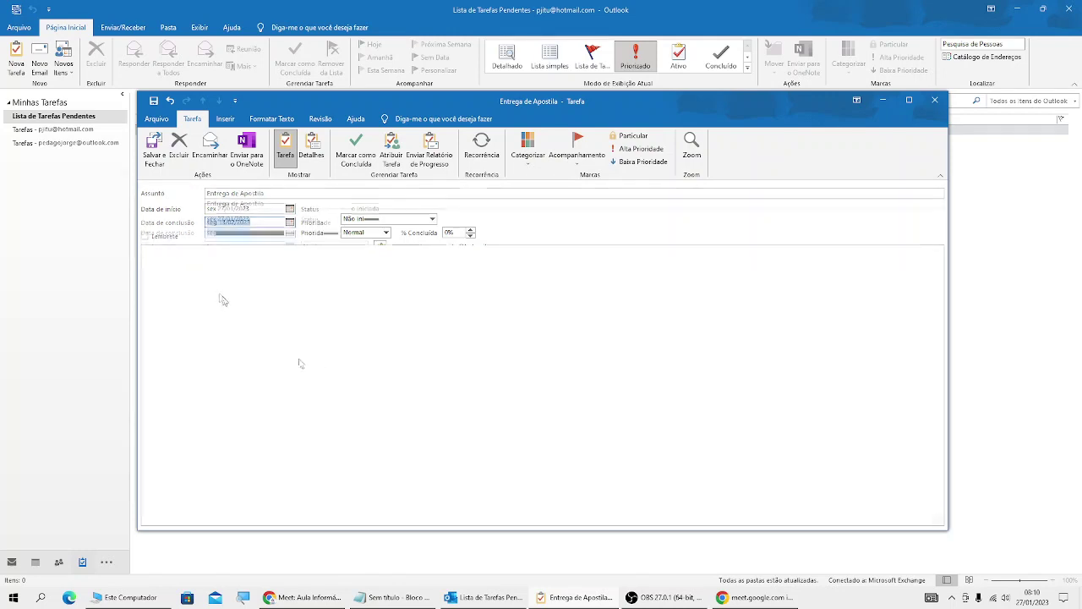
Step: Set the task's status to "Em andamento" and its priority to "Alta"
{"action": "left_click", "coordinate": [432, 208]}
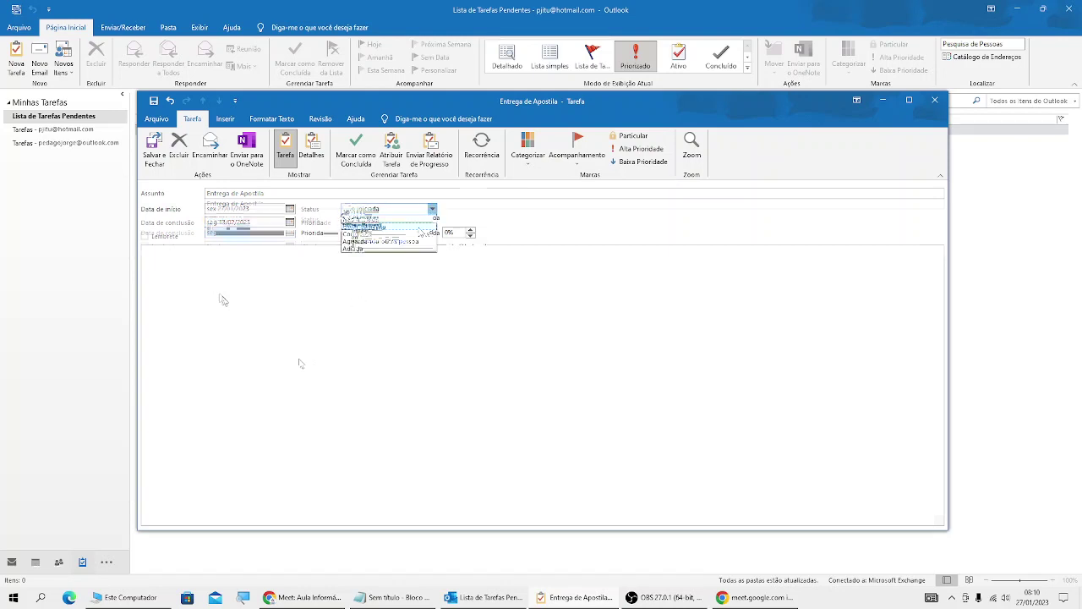
{"action": "left_click", "coordinate": [421, 226]}
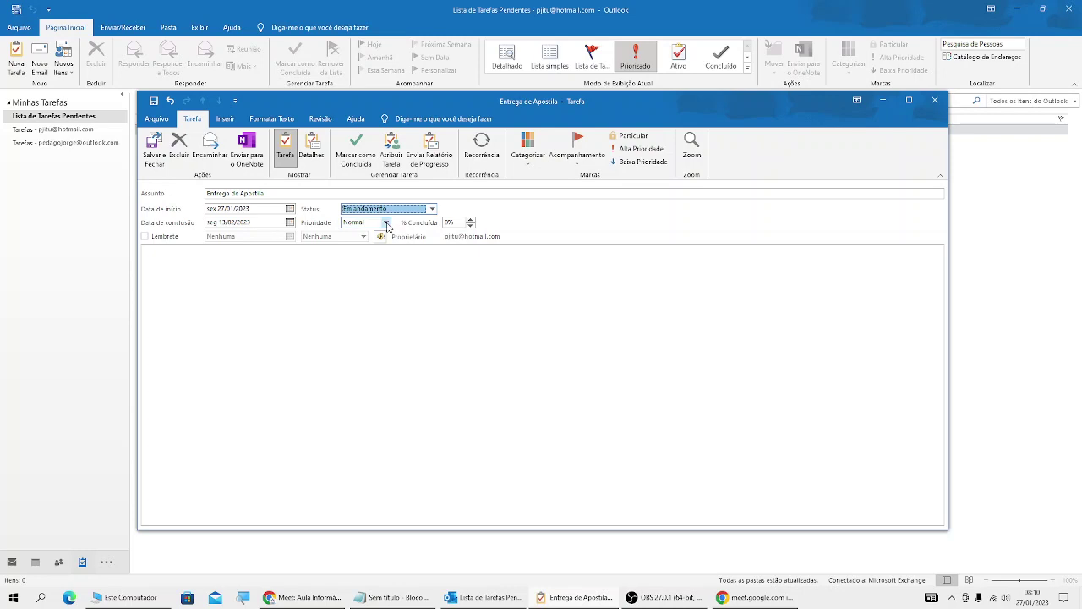
{"action": "left_click", "coordinate": [386, 223]}
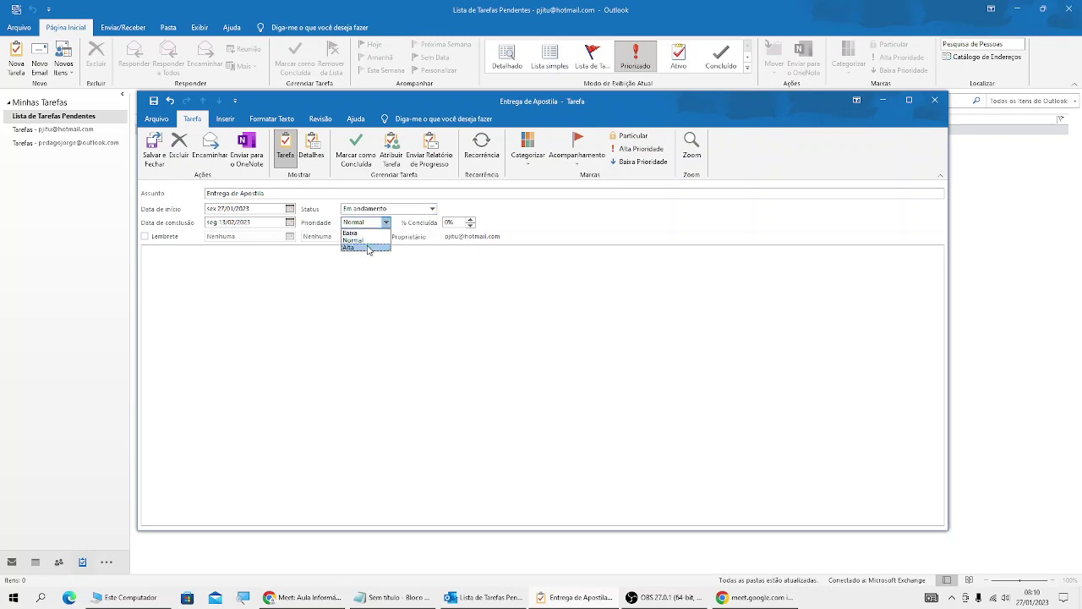
{"action": "left_click", "coordinate": [367, 247]}
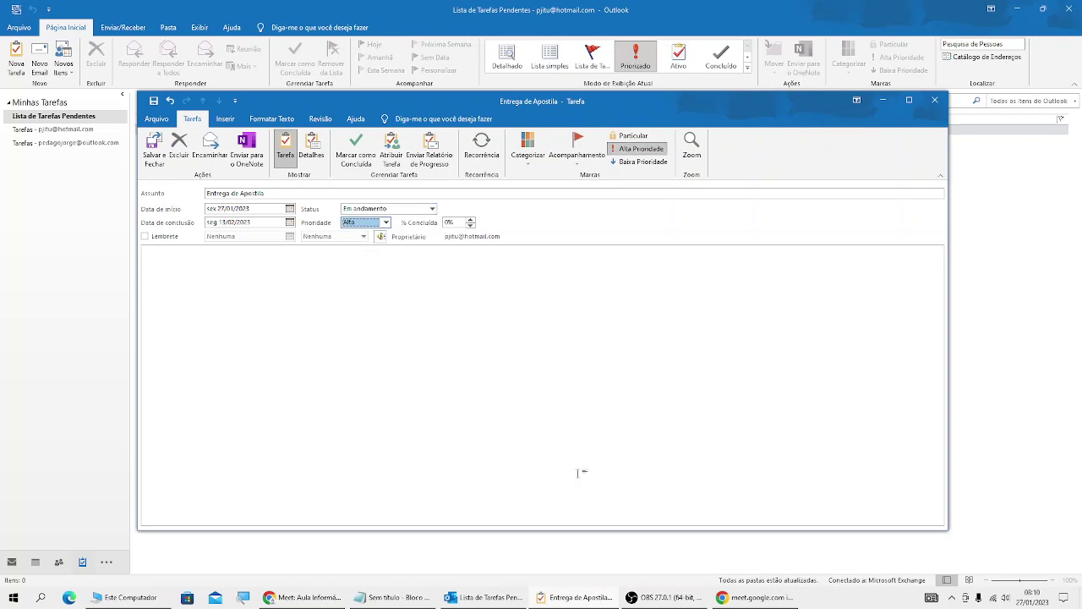
Step: Raise the task's completion percentage to 50%
{"action": "left_click", "coordinate": [470, 219]}
{"action": "left_click", "coordinate": [470, 219]}
{"action": "left_click", "coordinate": [470, 219]}
{"action": "left_click", "coordinate": [470, 219]}
{"action": "left_click", "coordinate": [471, 219]}
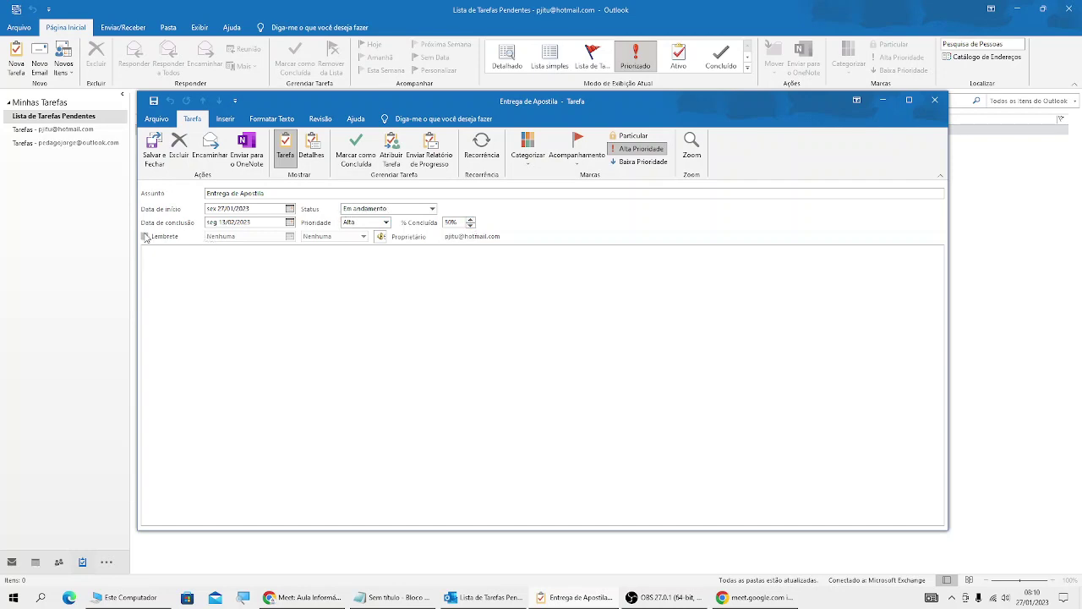
Step: Enable the task's reminder and set its date to 06/02/2023
{"action": "left_click", "coordinate": [145, 236]}
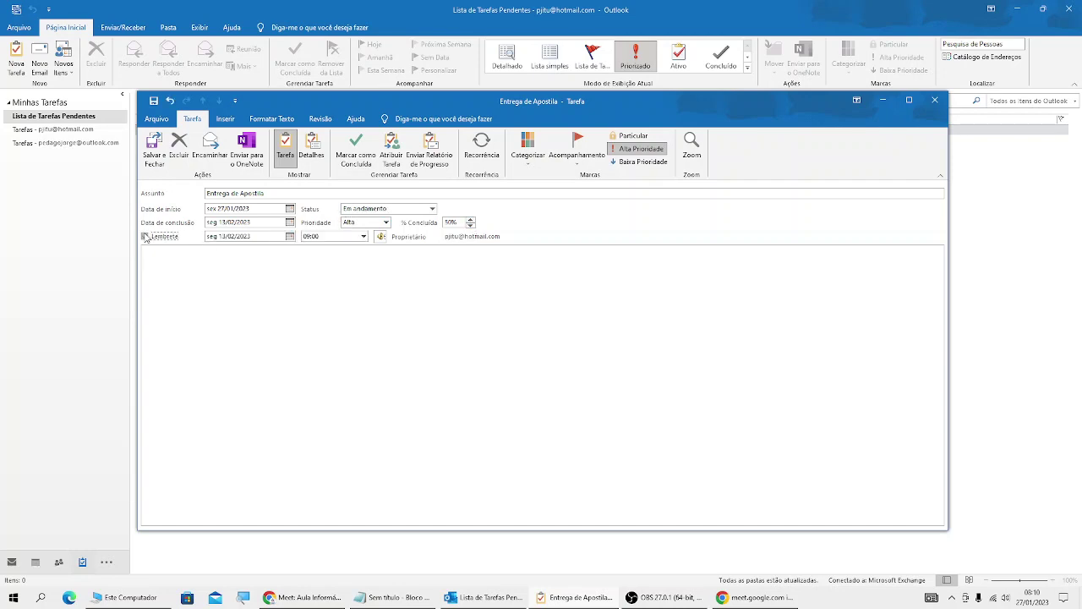
{"action": "left_click", "coordinate": [291, 237]}
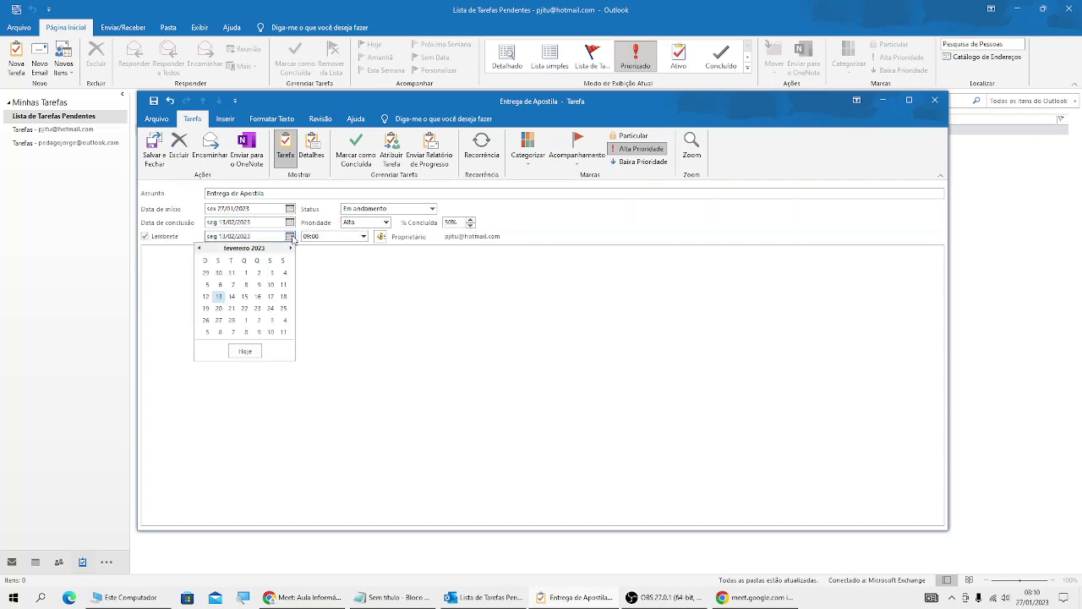
{"action": "left_click", "coordinate": [220, 285]}
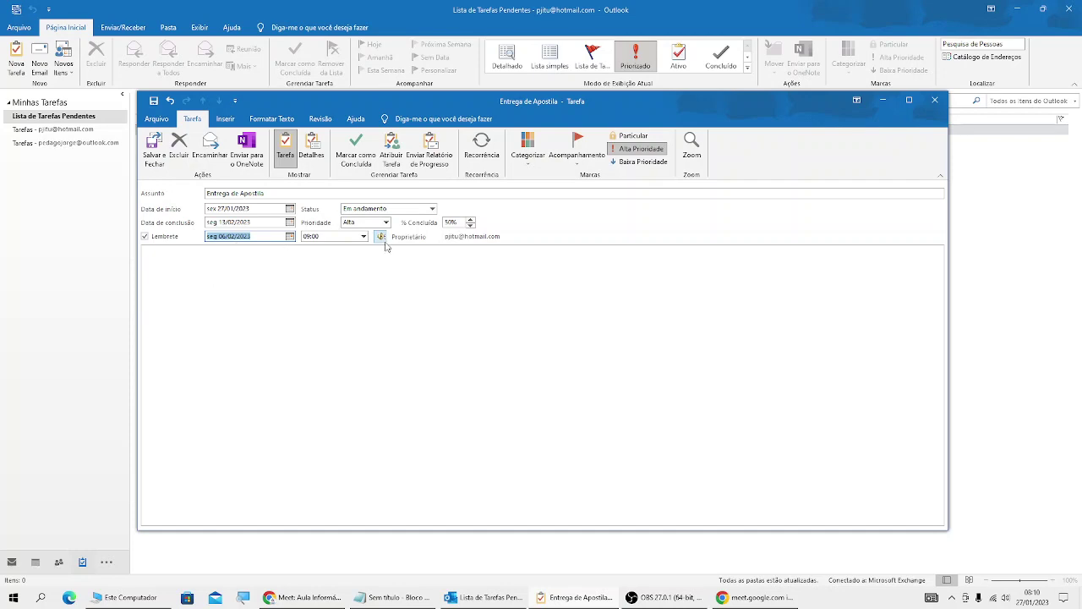
Step: Fill the task's notes with the lines "Fkjlaskjfçasl", "Kasdlfçaçs", "Klfasdjçfla" and "Ksdafjça", and save and close the task
{"action": "left_click", "coordinate": [386, 285]}
{"action": "type", "text": "testse"}
{"action": "key", "text": "BackSpace"}
{"action": "key", "text": "BackSpace"}
{"action": "key", "text": "BackSpace"}
{"action": "key", "text": "BackSpace"}
{"action": "key", "text": "BackSpace"}
{"action": "key", "text": "BackSpace"}
{"action": "key", "text": "BackSpace"}
{"action": "key", "text": "BackSpace"}
{"action": "type", "text": "Fkjlaskjfcasl"}
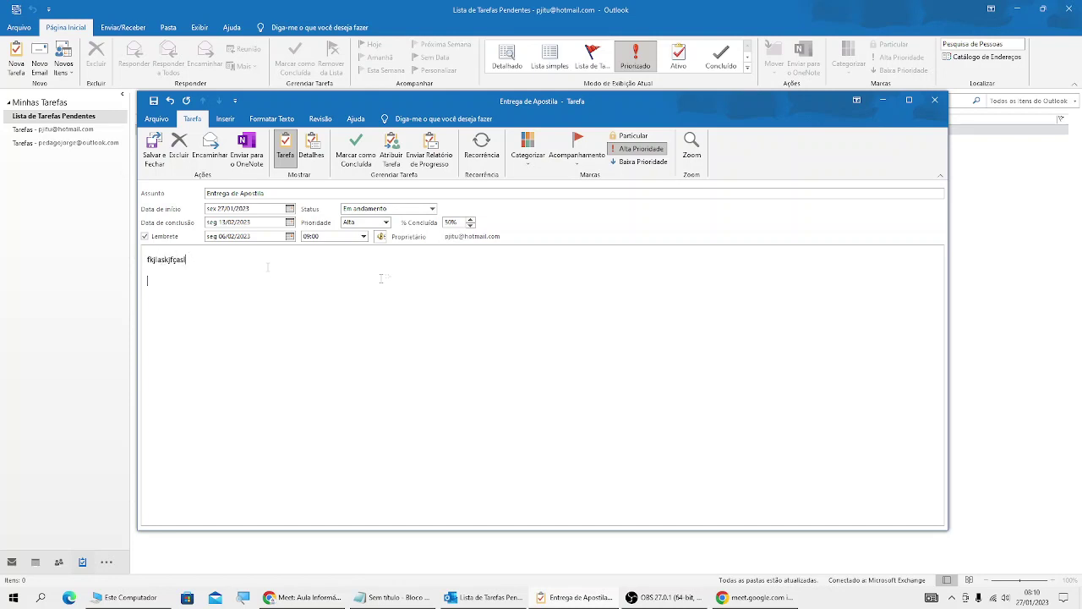
{"action": "key", "text": "Return"}
{"action": "type", "text": "Kasdlfçaçs"}
{"action": "key", "text": "Return"}
{"action": "type", "text": "Klfasdjcfla"}
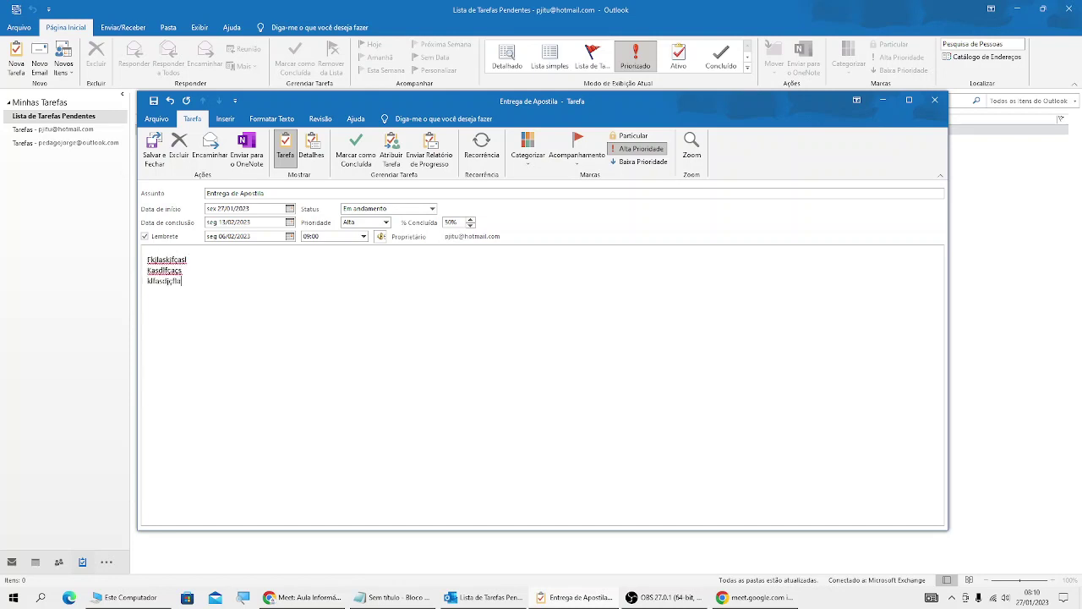
{"action": "key", "text": "Return"}
{"action": "type", "text": "Ksdafiça"}
{"action": "key", "text": "Return"}
{"action": "left_click", "coordinate": [156, 156]}
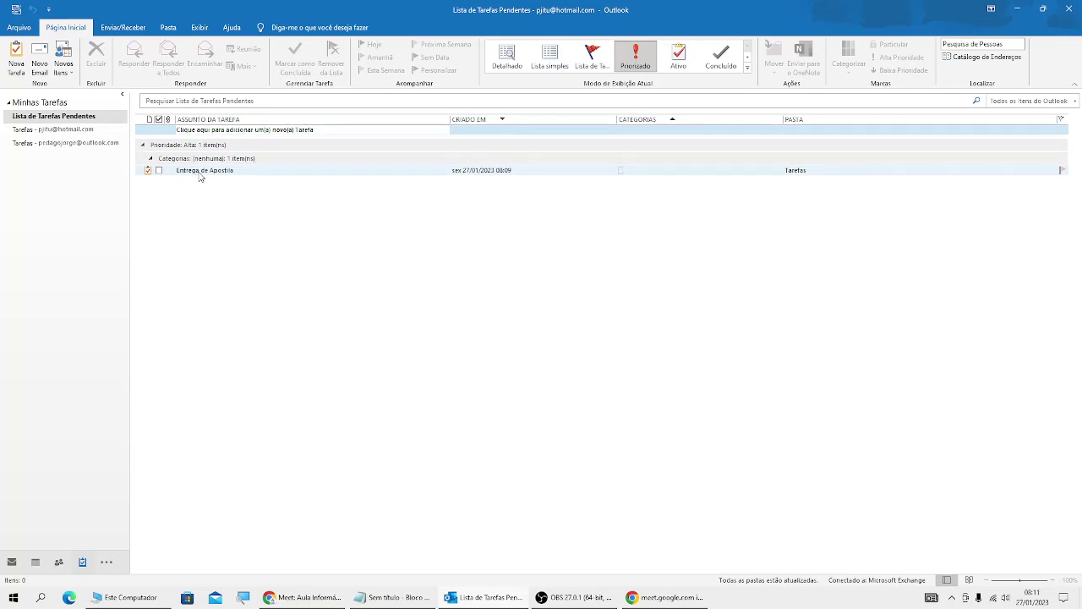
Step: Reopen the "Entrega de Apostila" task and set its reminder to 30/01/2023 at 08:30
{"action": "left_click", "coordinate": [200, 174]}
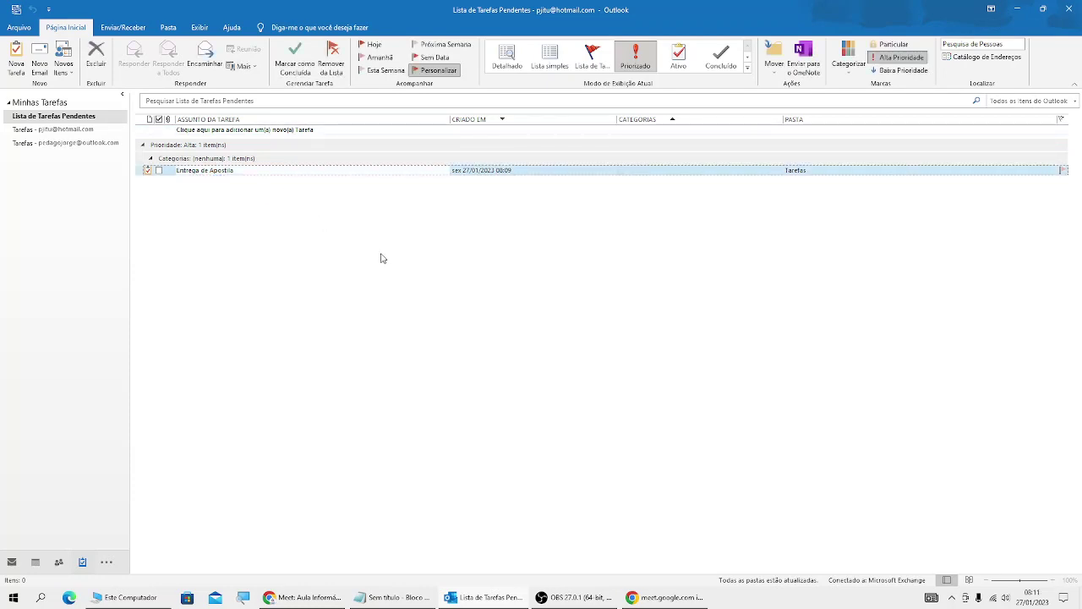
{"action": "key", "text": "Return"}
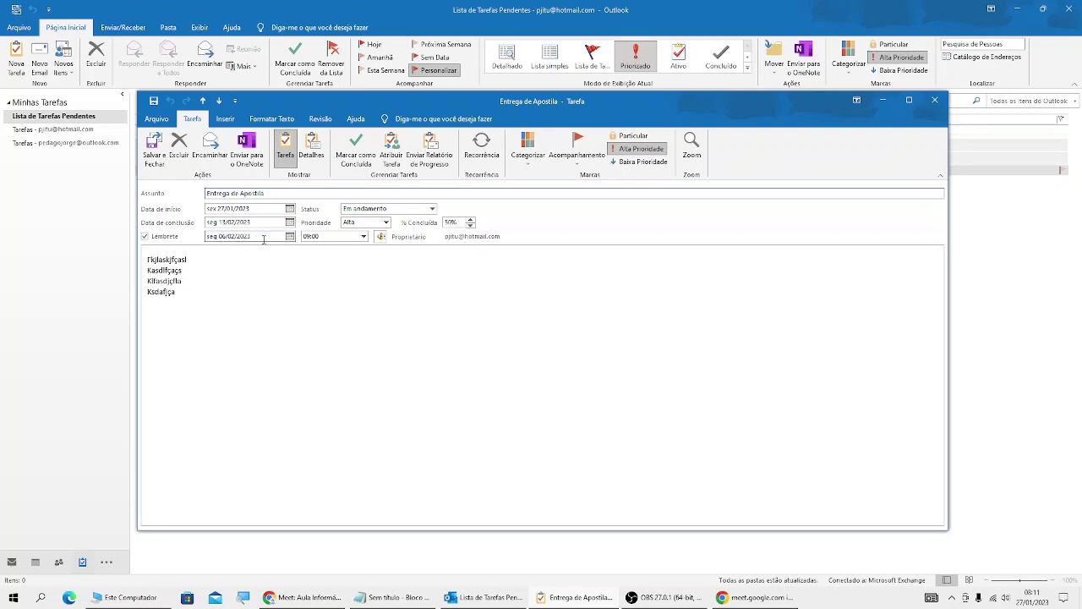
{"action": "left_click", "coordinate": [289, 236]}
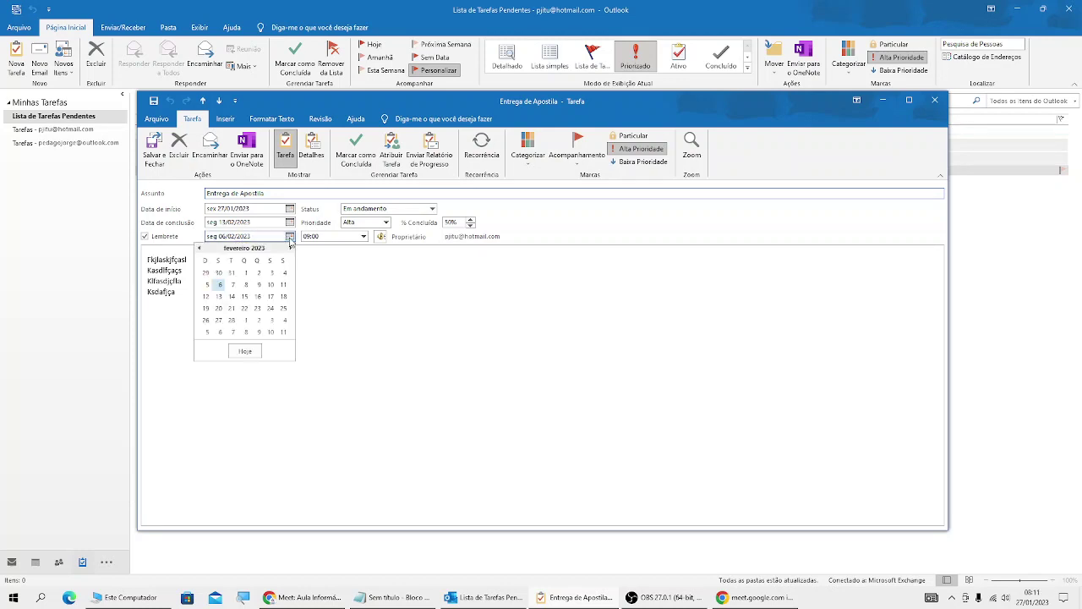
{"action": "left_click", "coordinate": [200, 248]}
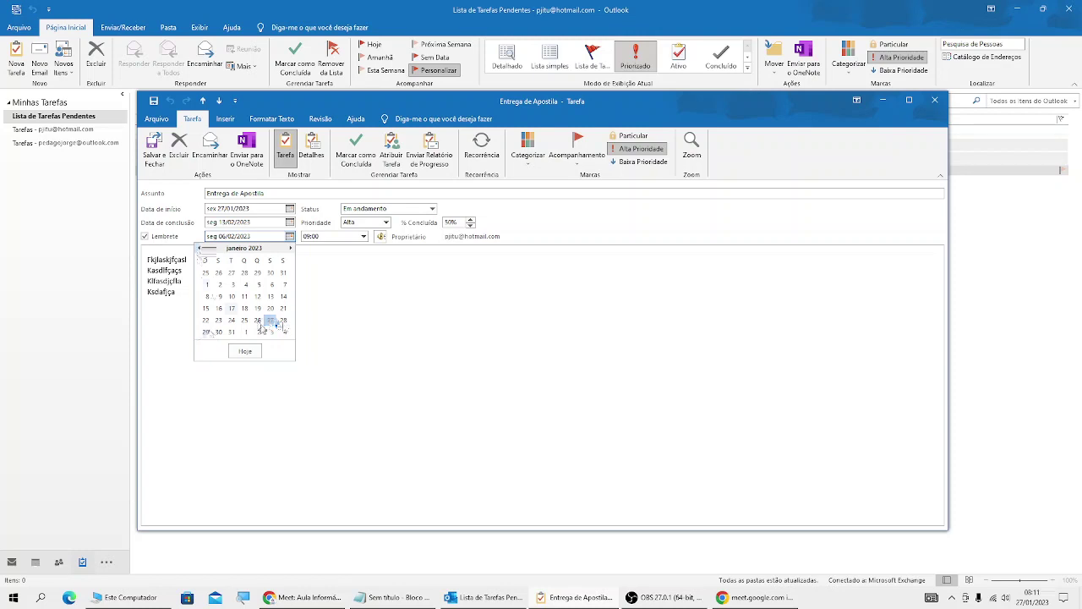
{"action": "left_click", "coordinate": [218, 331]}
{"action": "left_click", "coordinate": [364, 236]}
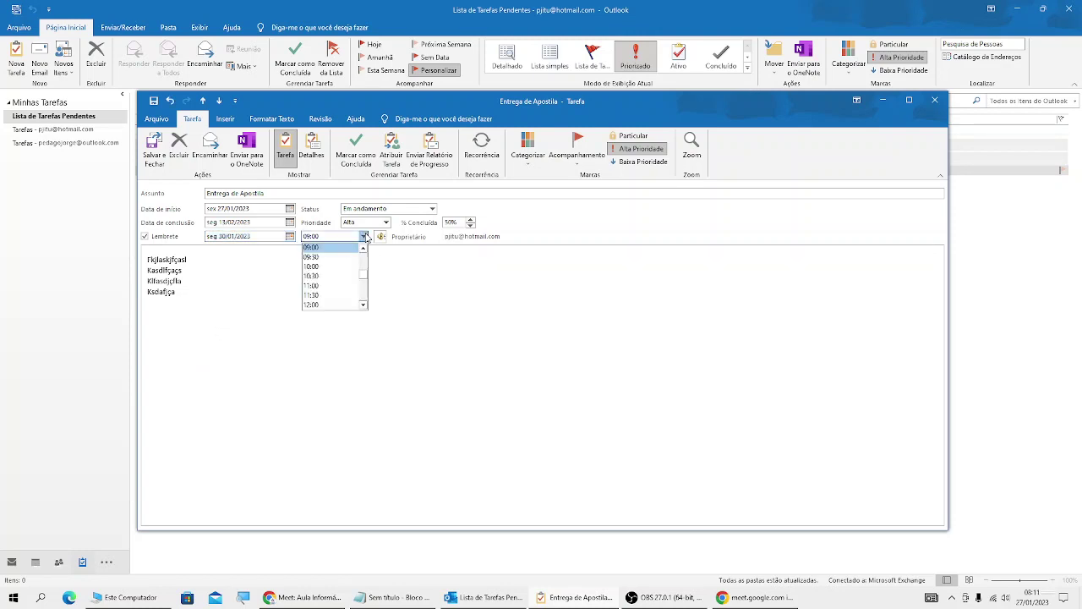
{"action": "left_click_drag", "start_coordinate": [363, 275], "coordinate": [364, 272]}
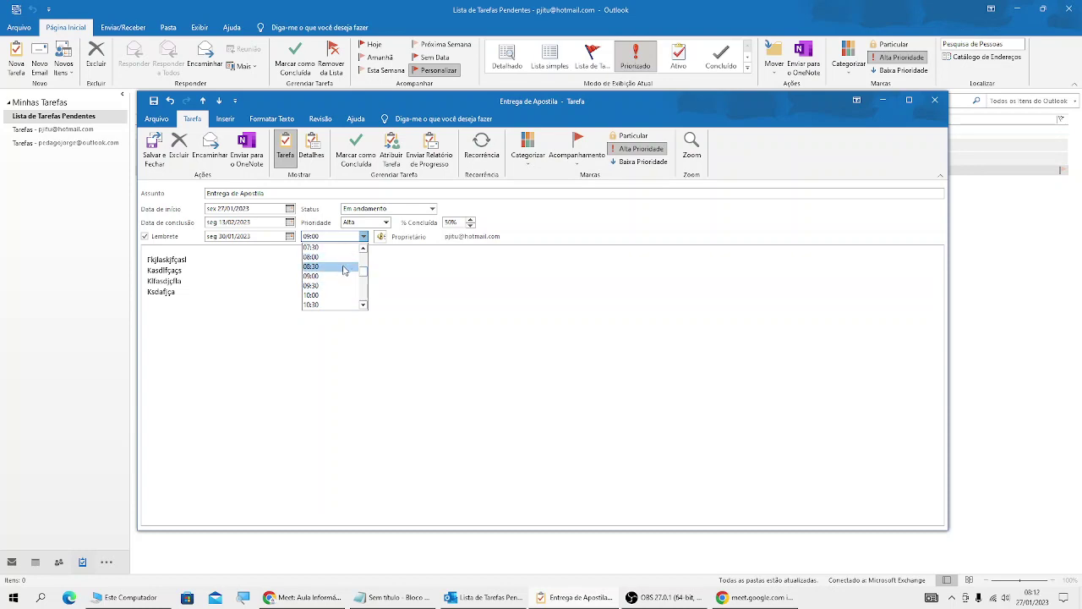
{"action": "left_click", "coordinate": [344, 267]}
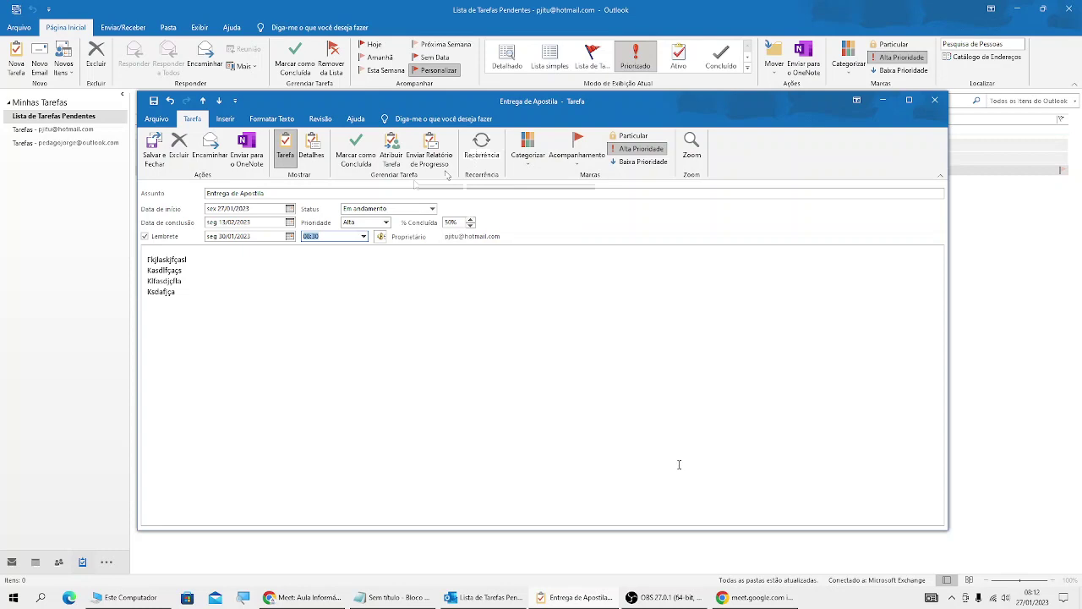
Step: Explore the daily recurrence pattern for the "Entrega de Apostila" task and discard the recurrence settings
{"action": "left_click", "coordinate": [482, 144]}
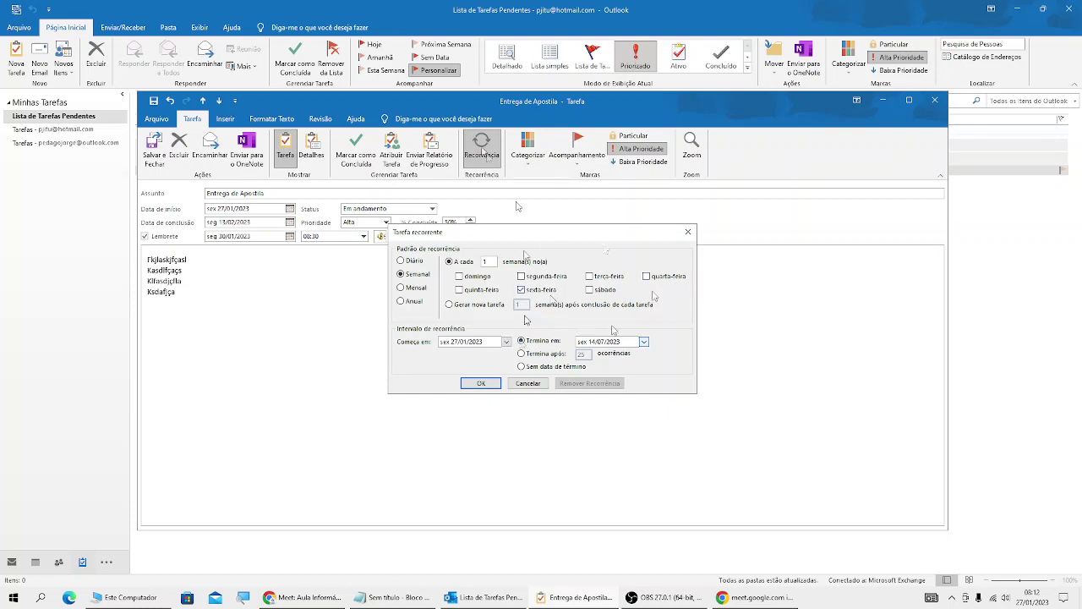
{"action": "left_click", "coordinate": [403, 261]}
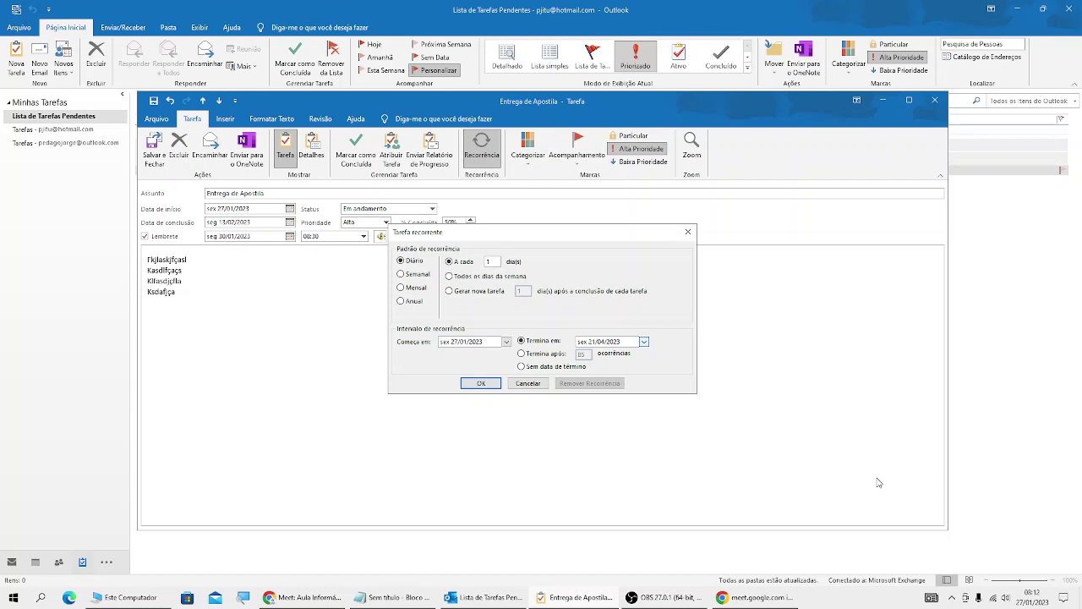
{"action": "left_click", "coordinate": [529, 384]}
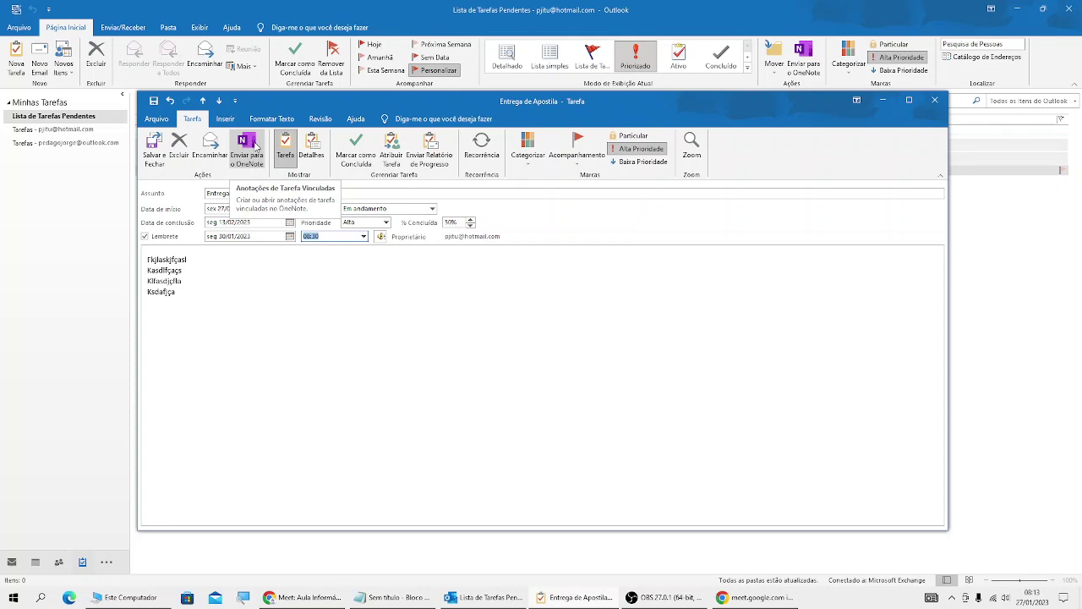
Step: Try forwarding the task by email, discarding the draft, and try sending the task to OneNote
{"action": "left_click", "coordinate": [389, 313]}
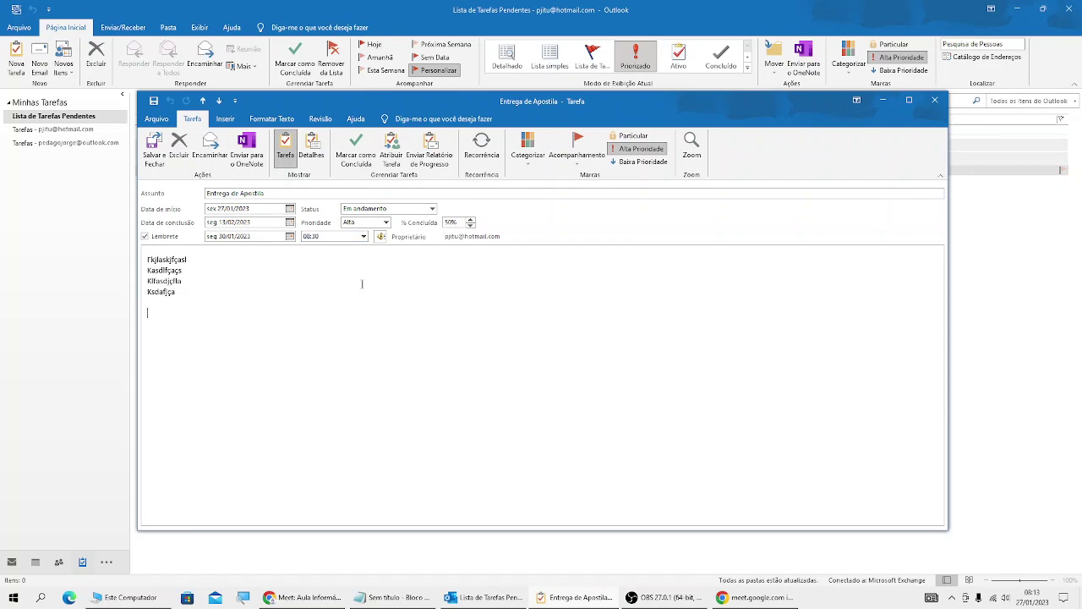
{"action": "left_click", "coordinate": [216, 150]}
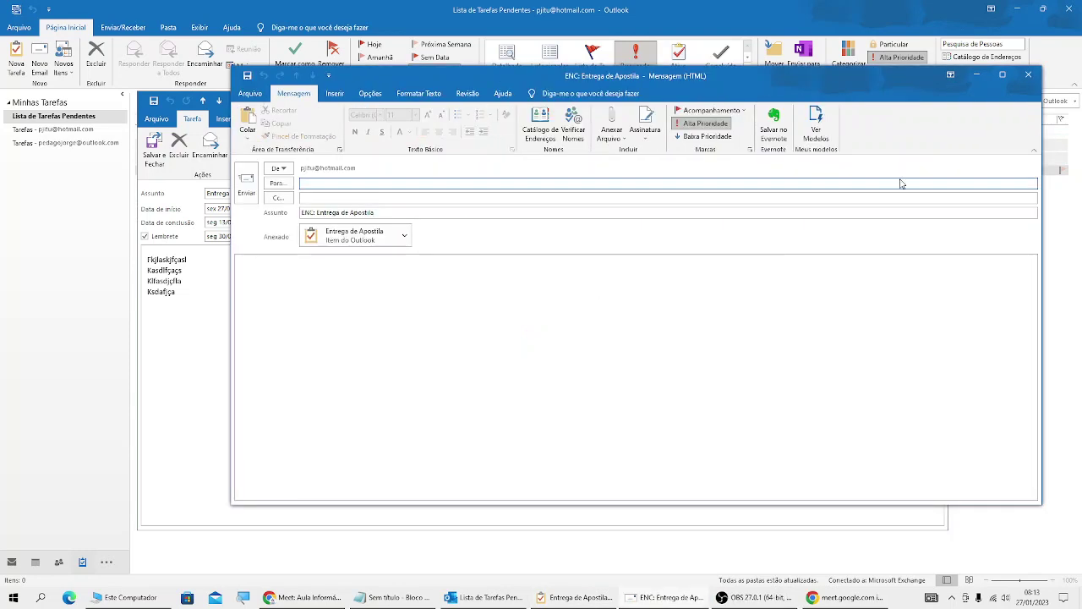
{"action": "left_click", "coordinate": [1029, 76]}
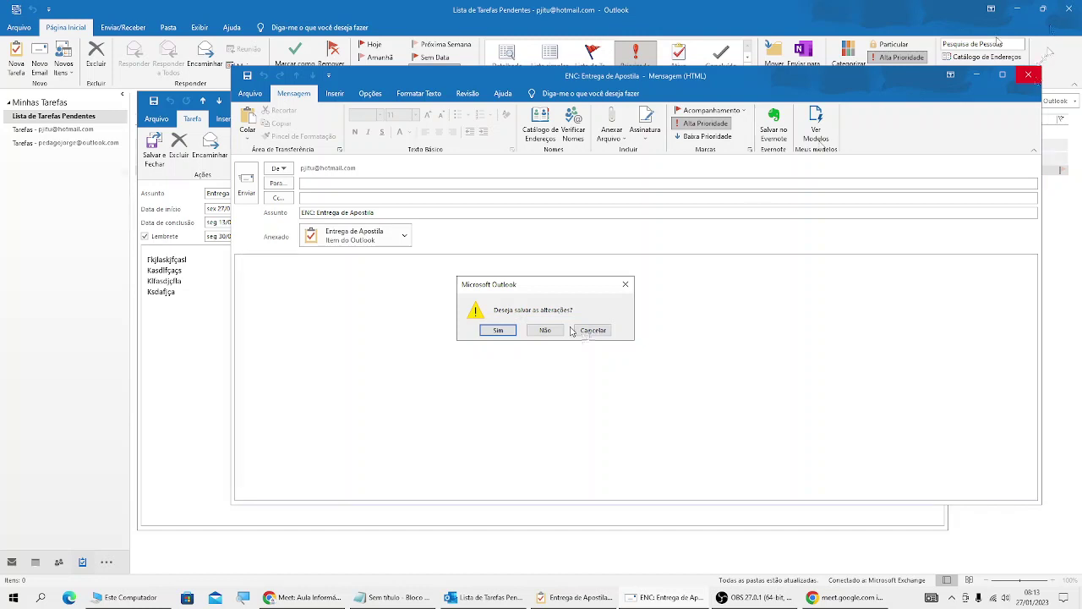
{"action": "left_click", "coordinate": [558, 331]}
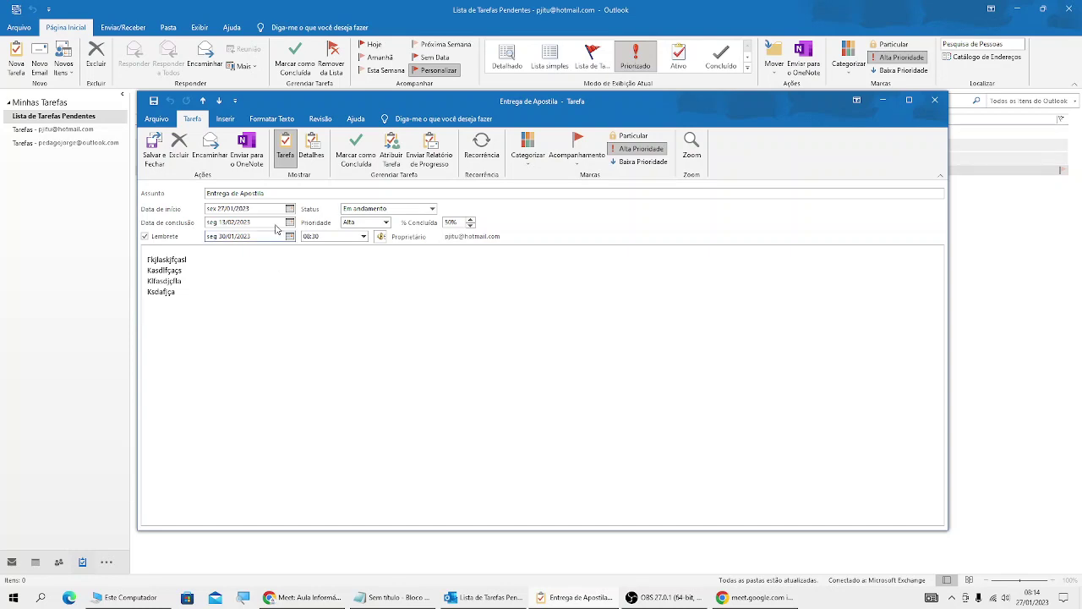
{"action": "left_click", "coordinate": [248, 150]}
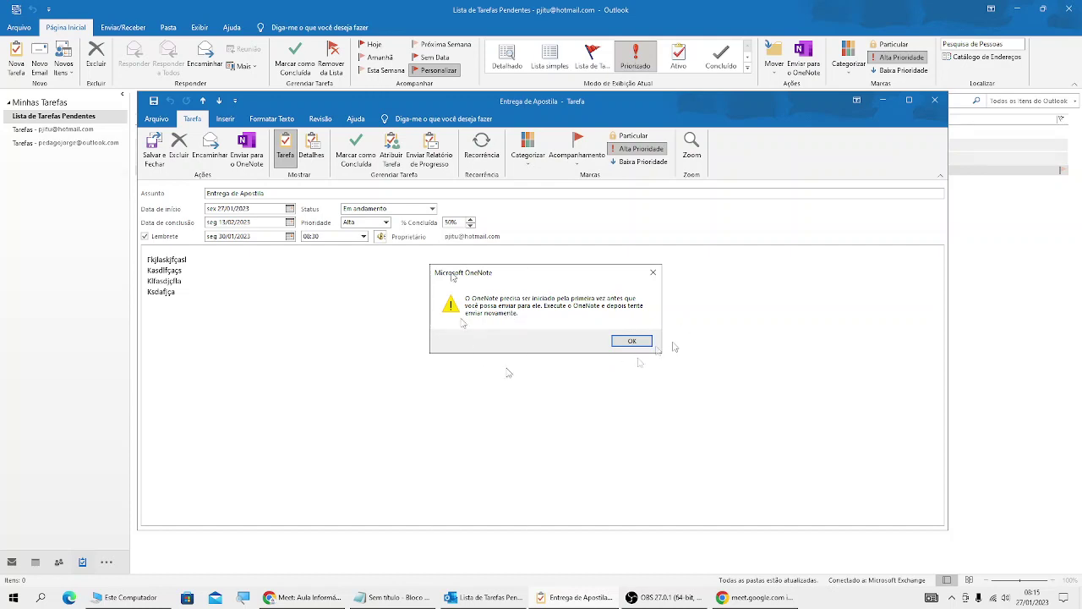
{"action": "left_click", "coordinate": [653, 272]}
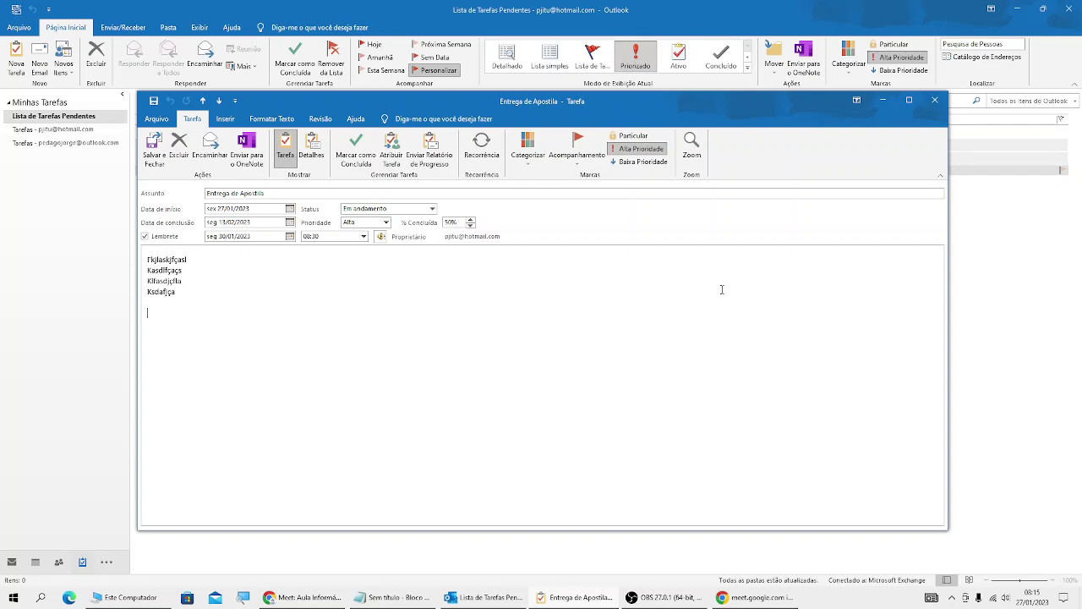
Step: Mark the "Entrega de Apostila" task as complete
{"action": "left_click", "coordinate": [366, 156]}
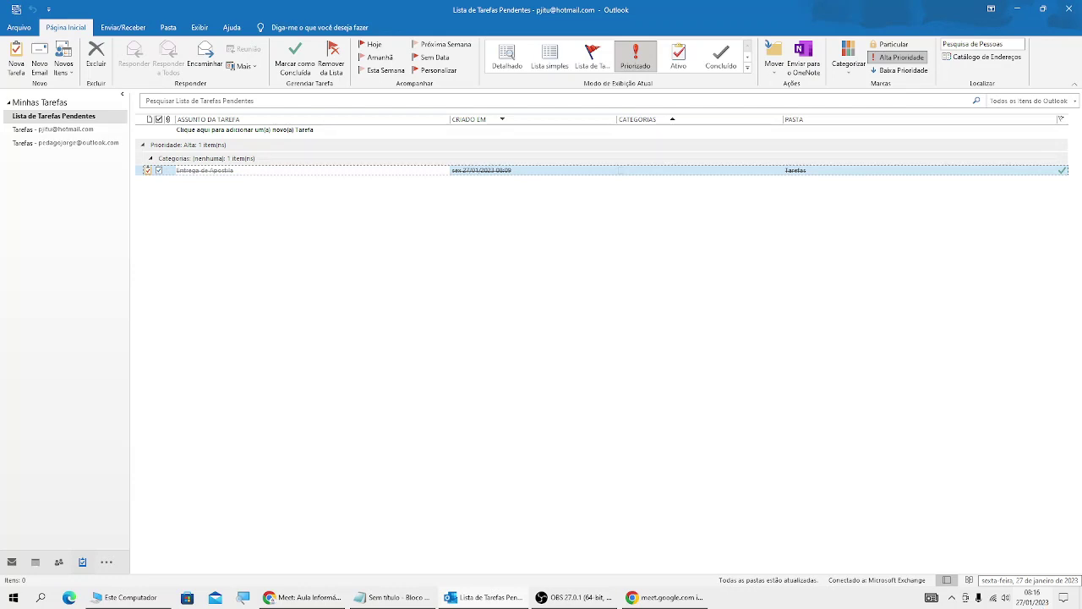
{"action": "key", "text": "super+plus"}
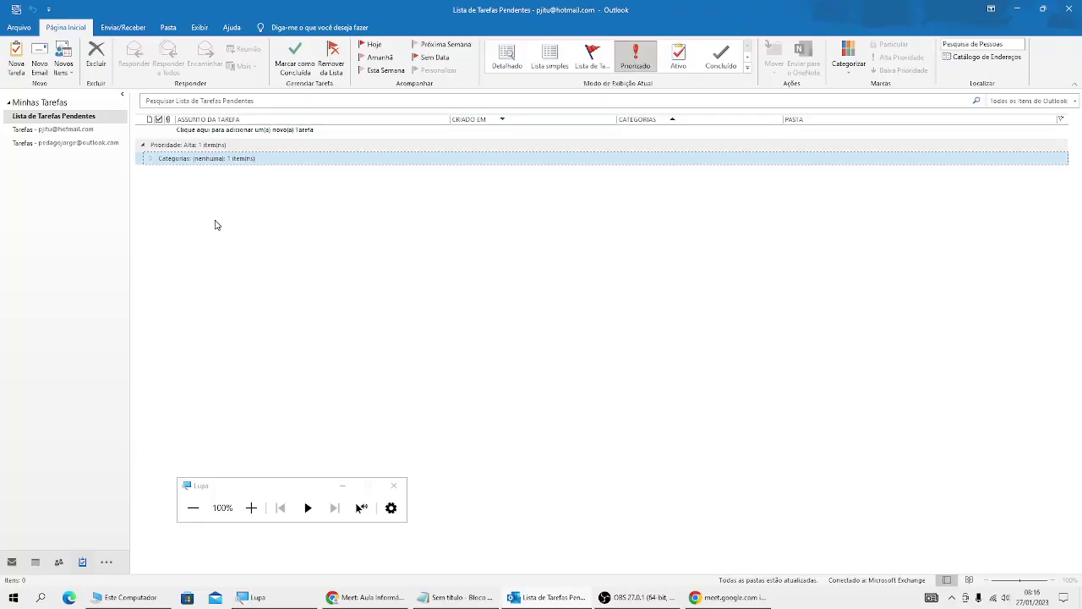
{"action": "key", "text": "super+Escape"}
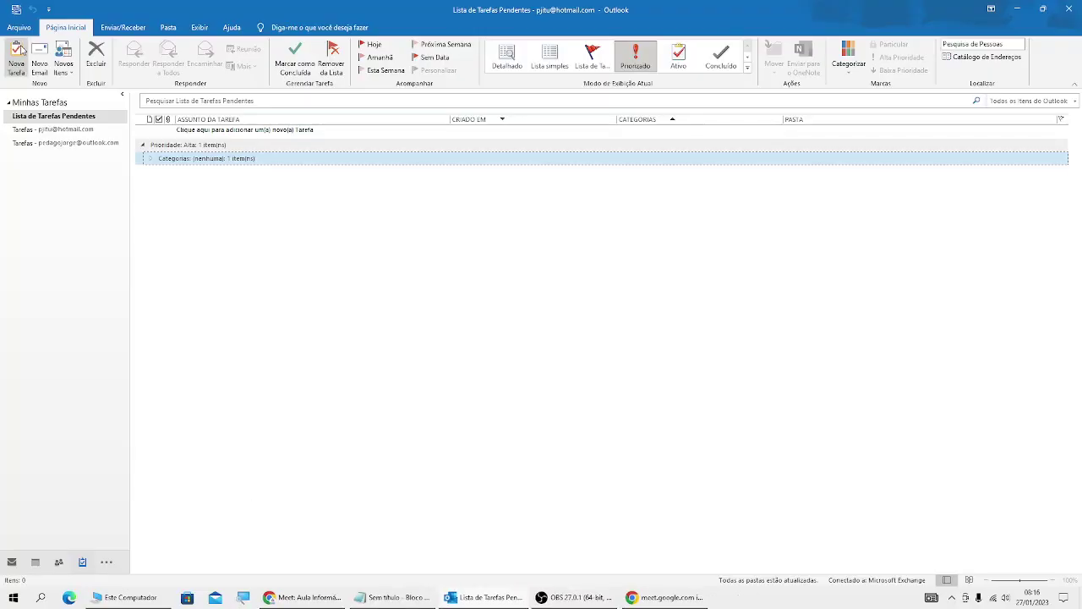
Step: Create a new task "Teste 02" with start date 27/01/2023, due date 31/01/2023 and priority Alta
{"action": "left_click", "coordinate": [22, 50]}
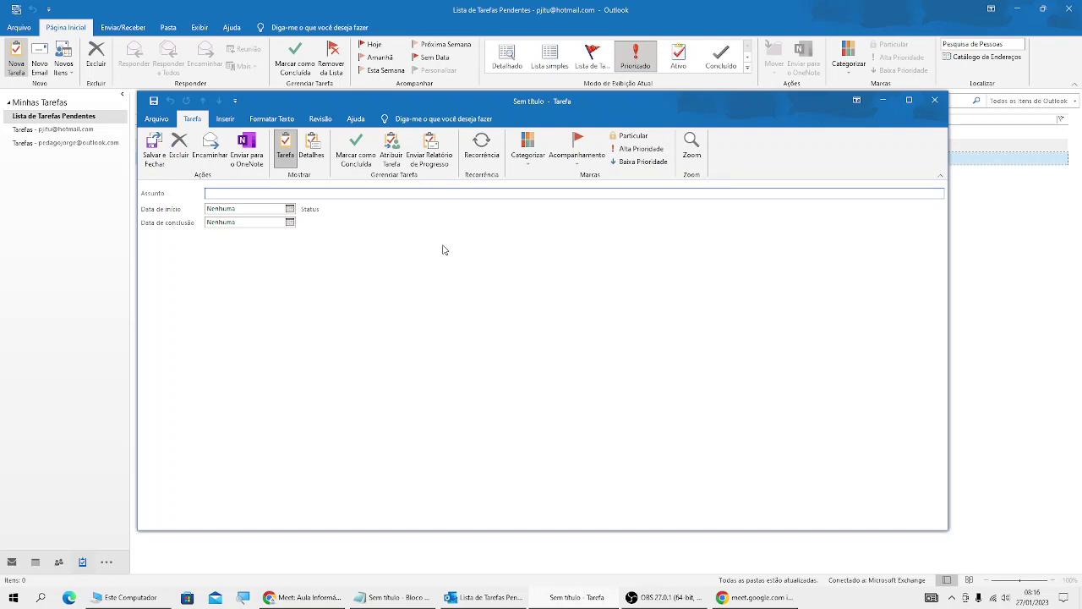
{"action": "type", "text": "Teste 02"}
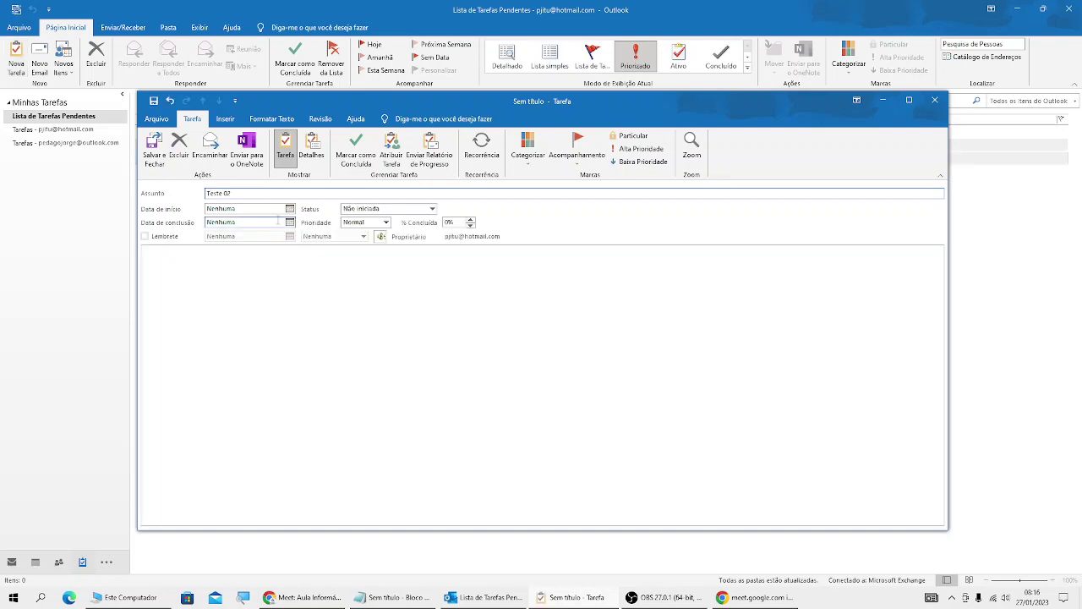
{"action": "left_click", "coordinate": [289, 209]}
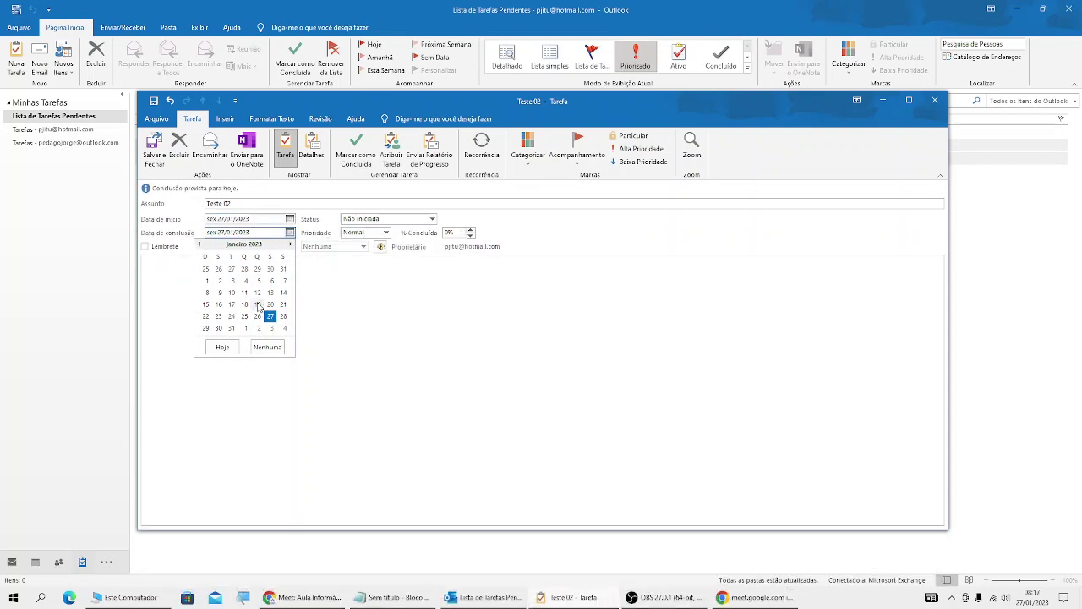
{"action": "left_click", "coordinate": [231, 328]}
Step: Enable the task's reminder for 27/01/2023 at 08:30 and add the note "Fazer a apresentação no power Point"
{"action": "left_click", "coordinate": [144, 246]}
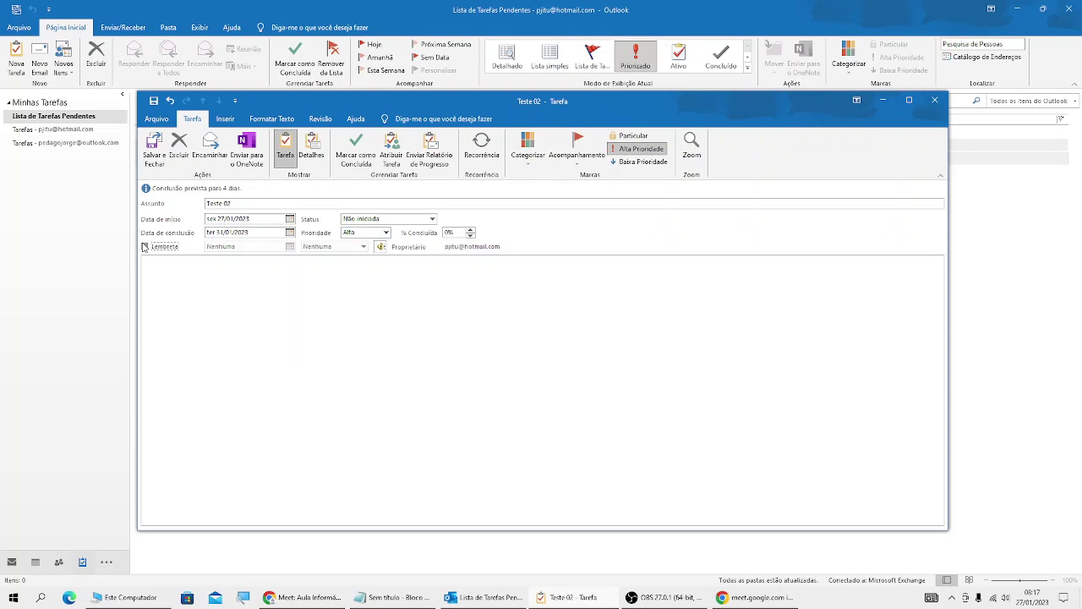
{"action": "left_click", "coordinate": [290, 247]}
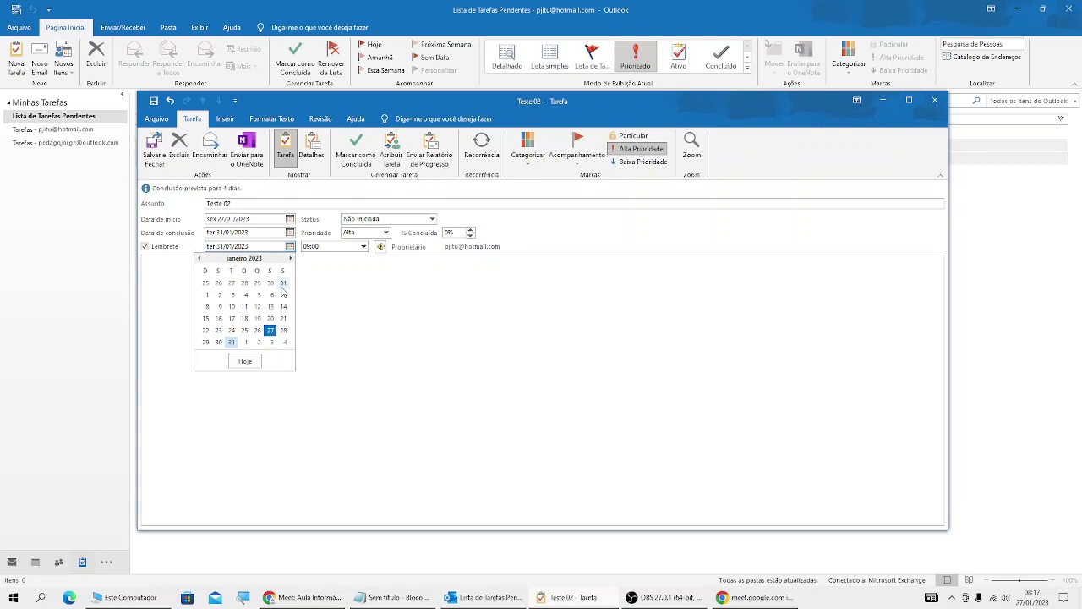
{"action": "left_click", "coordinate": [271, 331]}
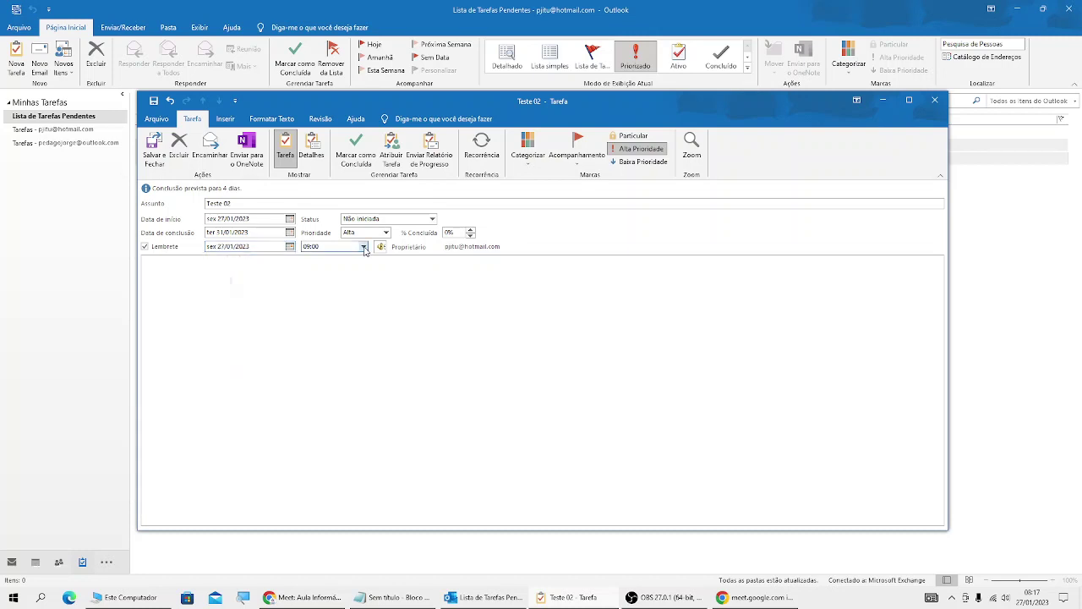
{"action": "left_click", "coordinate": [364, 247]}
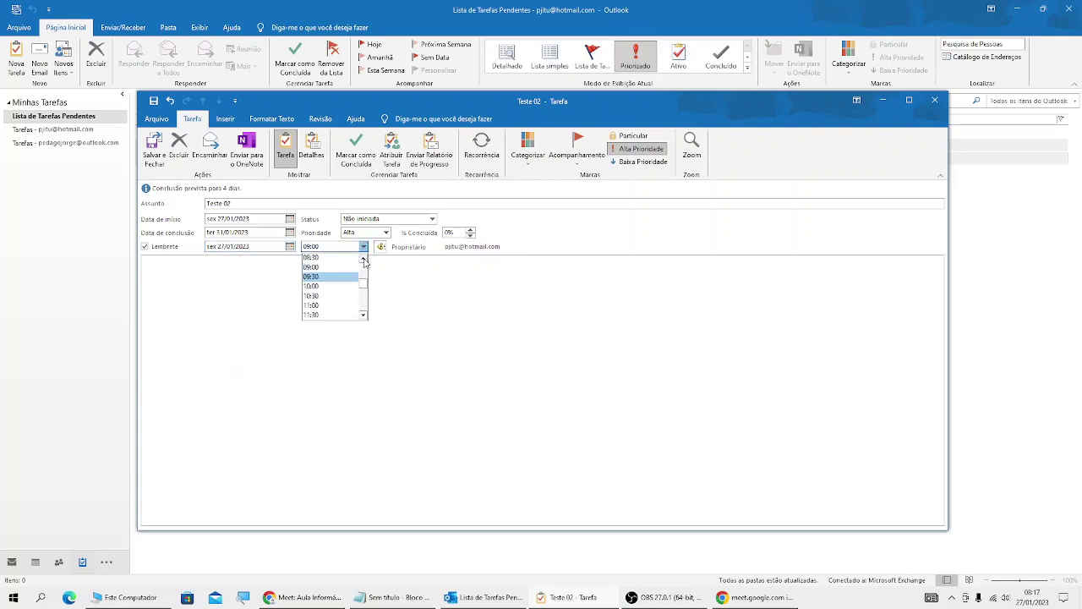
{"action": "left_click", "coordinate": [311, 257]}
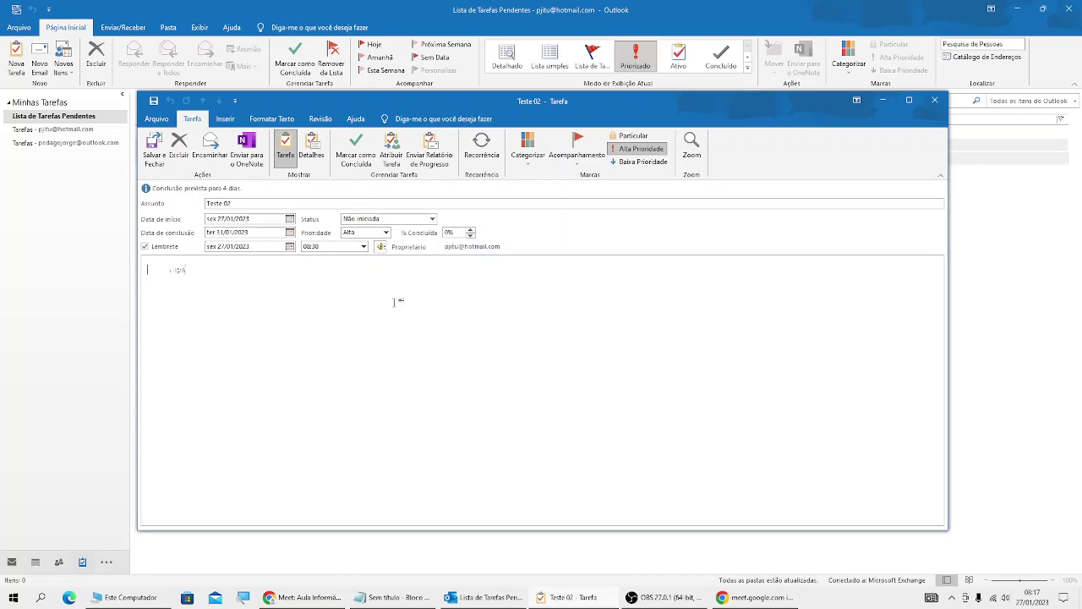
{"action": "type", "text": "Fazer a apresentação no power Point"}
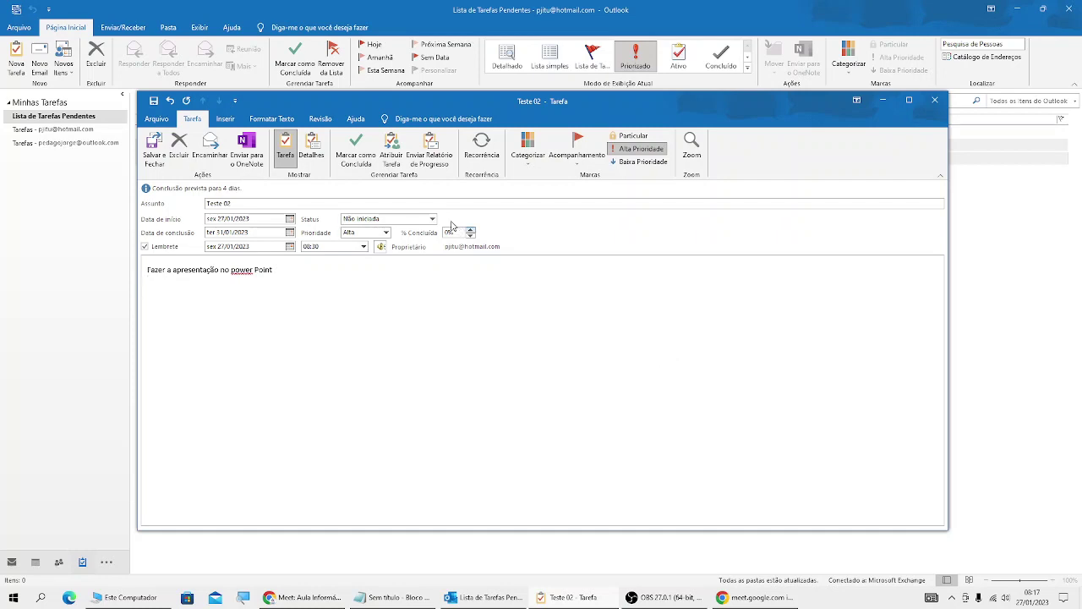
Step: Insert the desktop image "teste pintura.png" below the note text and shrink it to about 14,79 × 21,03 cm
{"action": "left_click", "coordinate": [226, 120]}
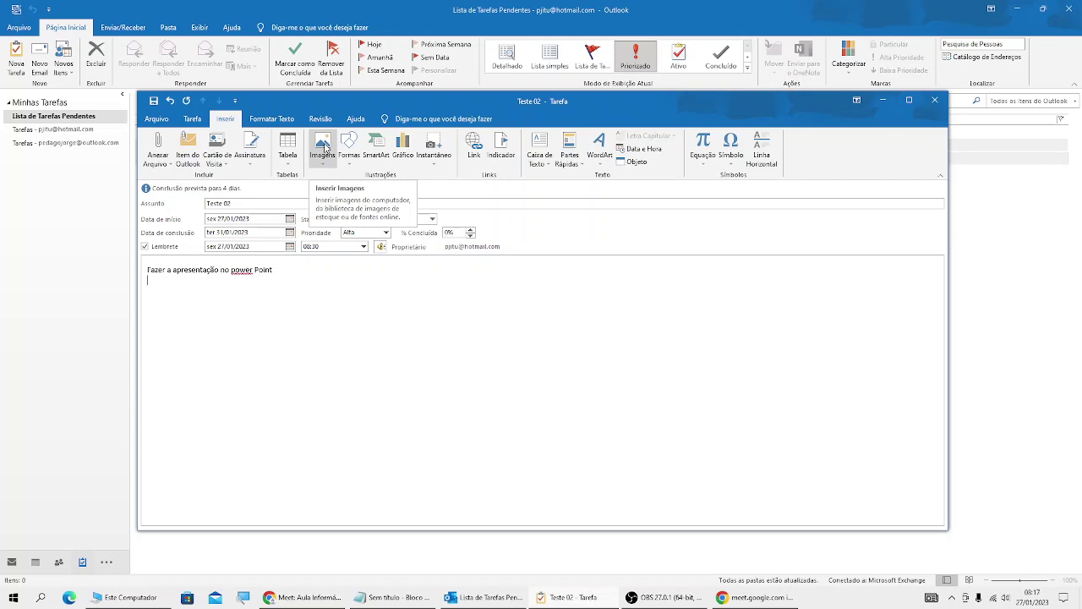
{"action": "left_click", "coordinate": [325, 147]}
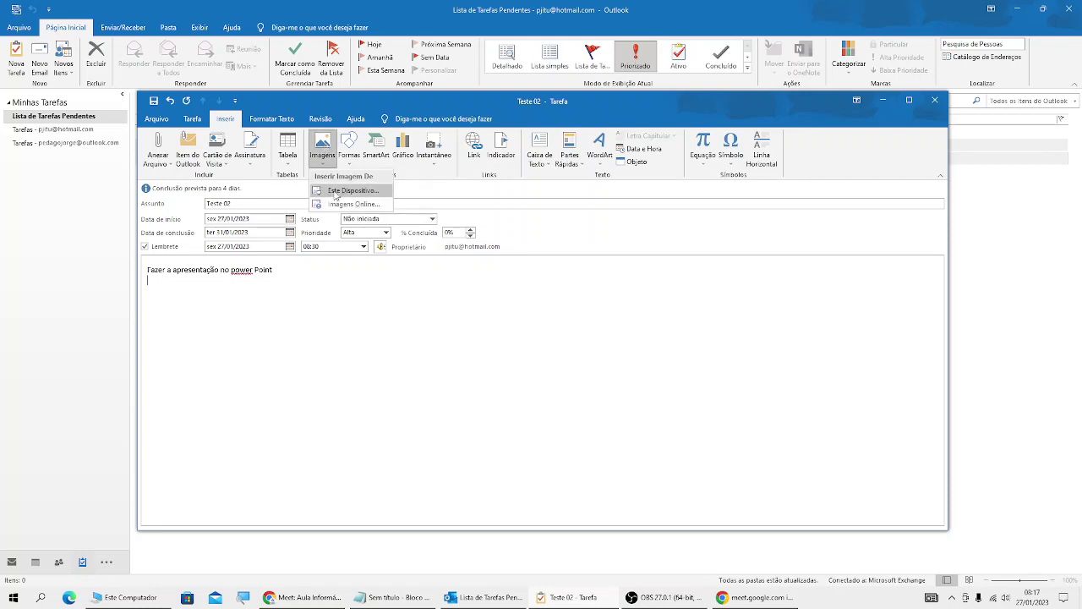
{"action": "left_click", "coordinate": [336, 193]}
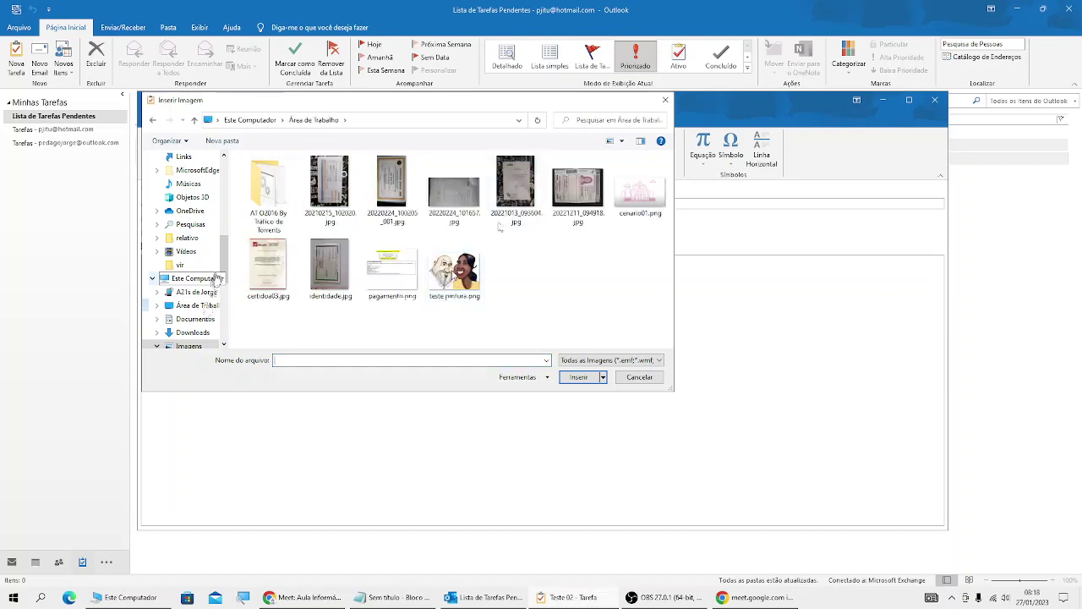
{"action": "double_click", "coordinate": [476, 272]}
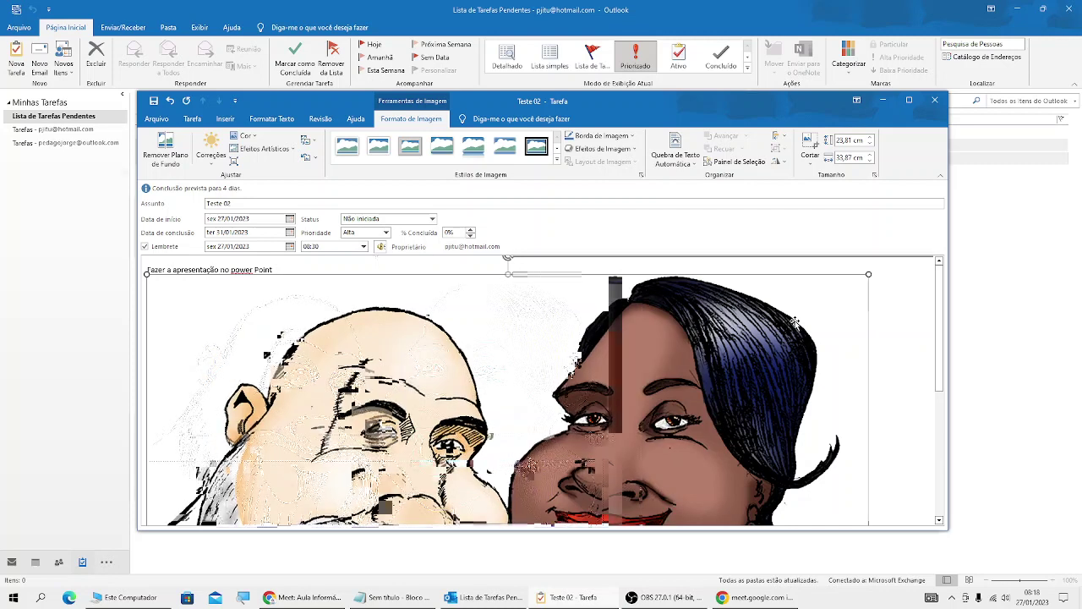
{"action": "left_click_drag", "start_coordinate": [560, 301], "coordinate": [409, 279]}
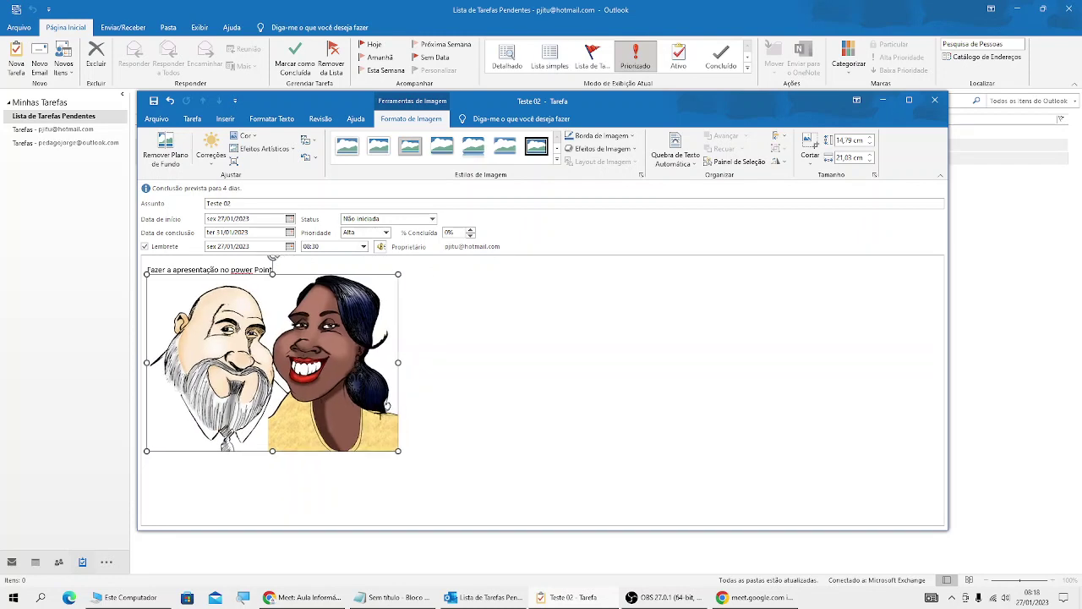
{"action": "left_click", "coordinate": [453, 374]}
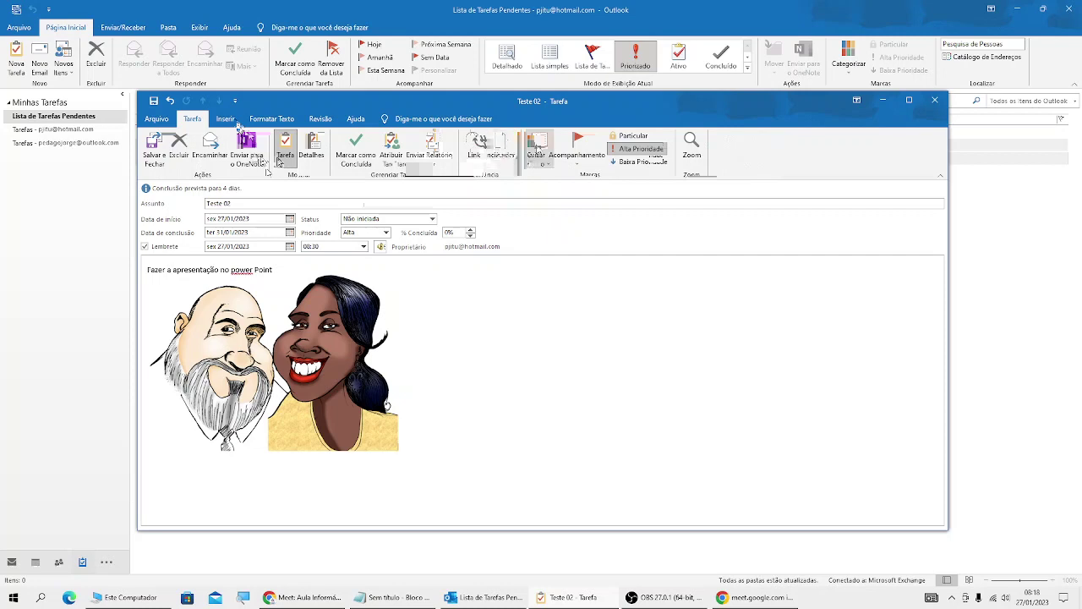
Step: Close the "Teste 02" task, saving it to the pending task list
{"action": "left_click", "coordinate": [234, 122]}
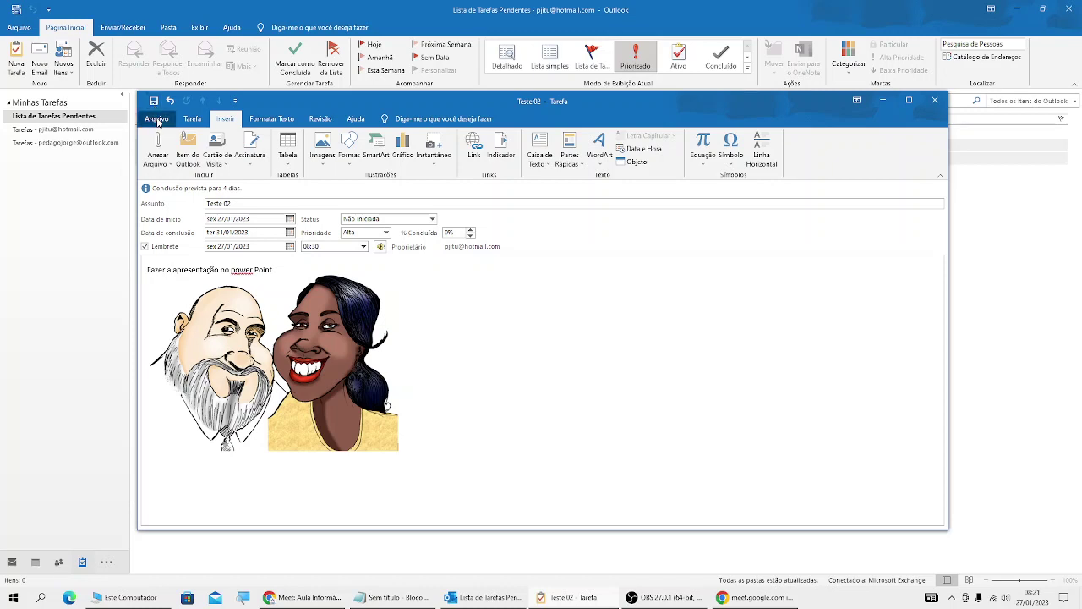
{"action": "left_click", "coordinate": [155, 119]}
{"action": "left_click", "coordinate": [157, 125]}
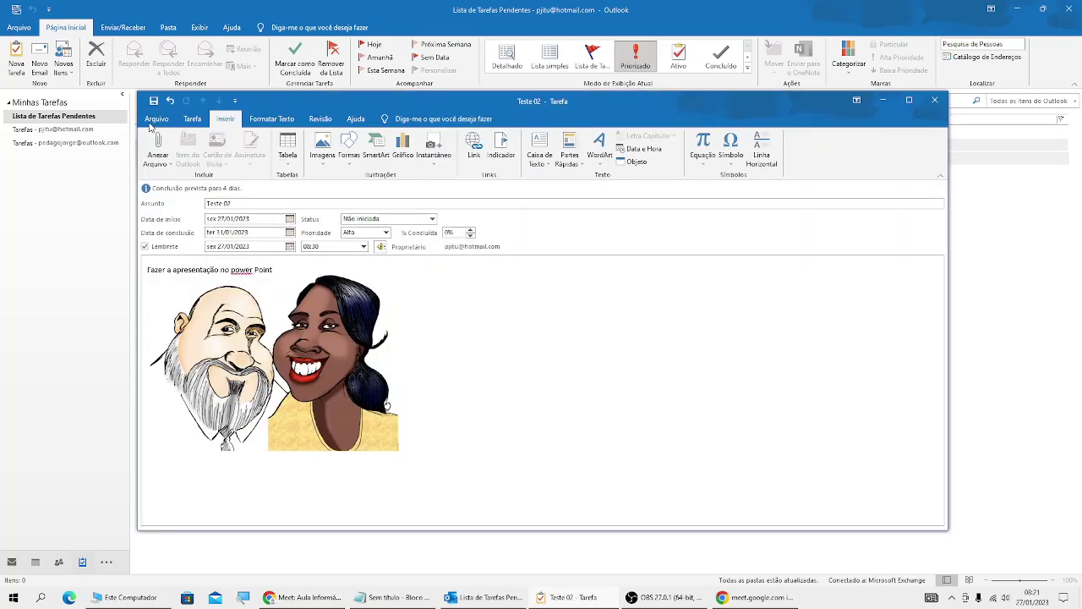
{"action": "left_click", "coordinate": [193, 119]}
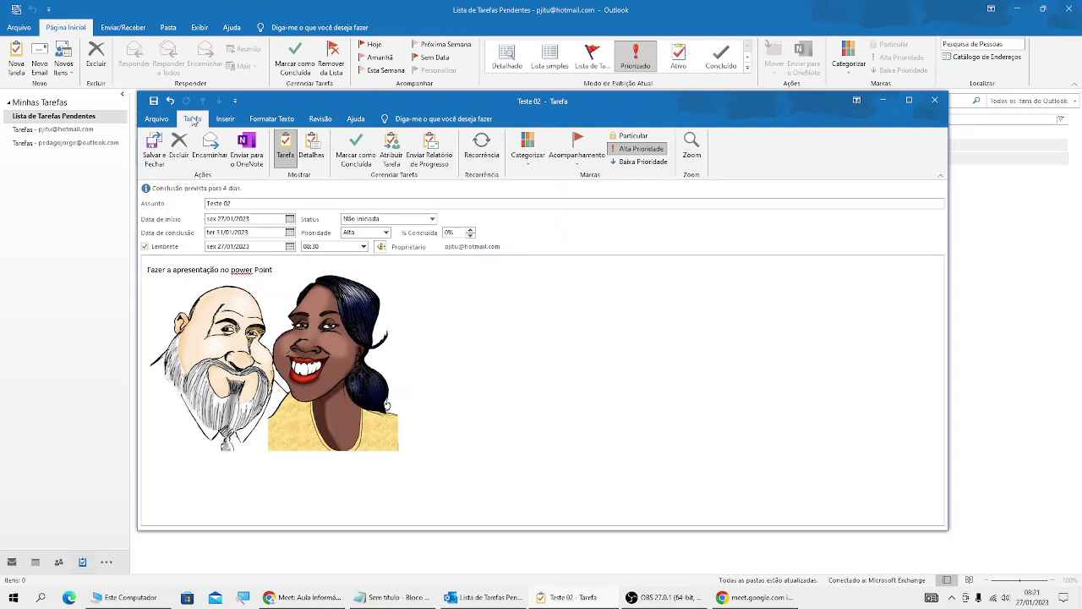
{"action": "left_click", "coordinate": [934, 100]}
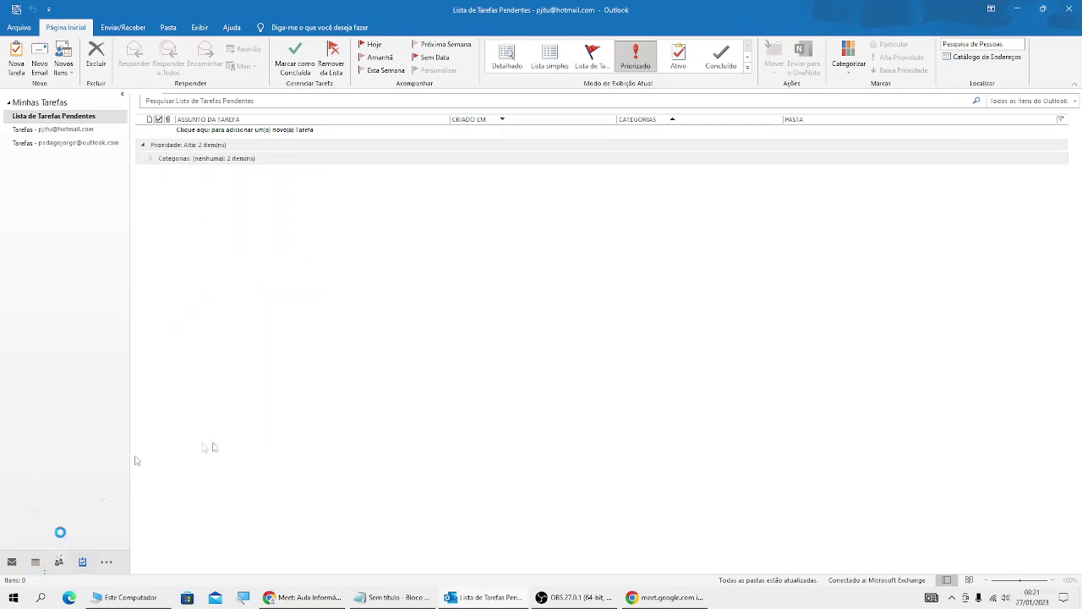
Step: Switch to the calendar and look through the hours of the 23–27 January 2023 work week
{"action": "left_click", "coordinate": [34, 562]}
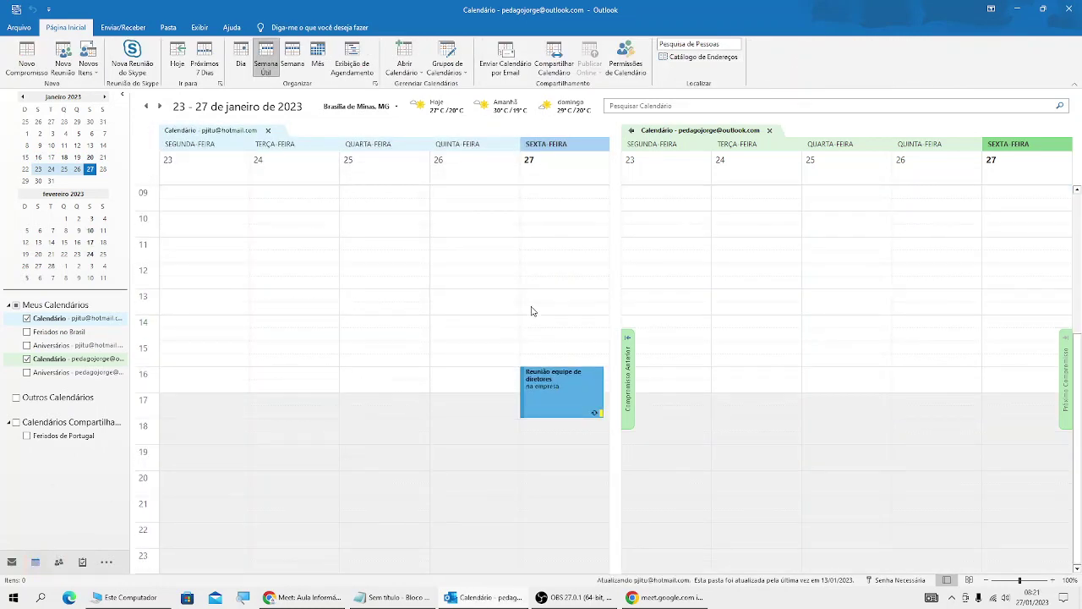
{"action": "scroll", "coordinate": [531, 312], "scroll_direction": "up", "scroll_amount": 5}
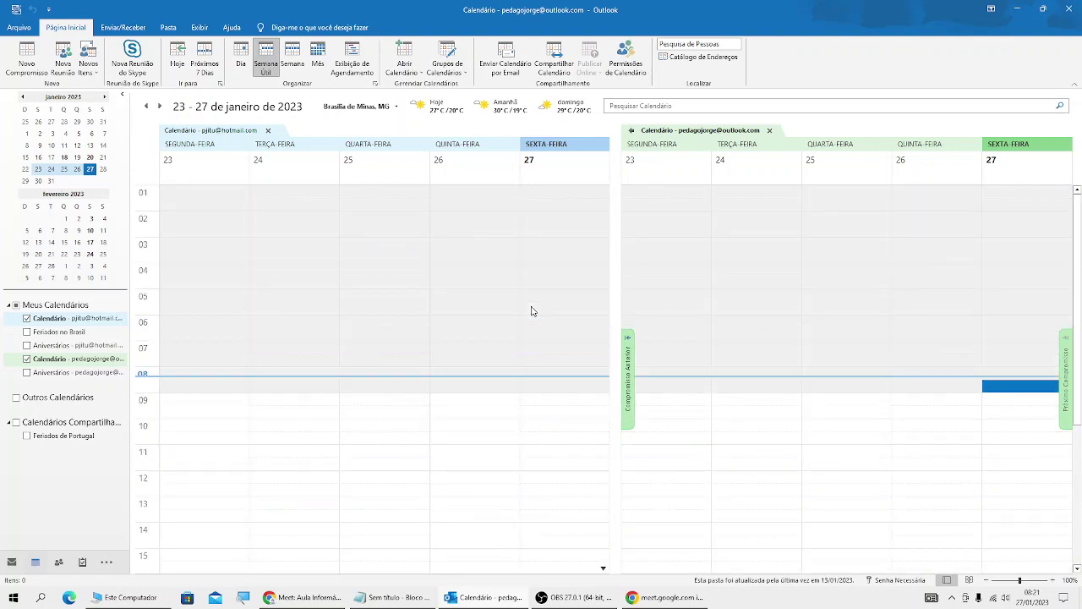
{"action": "scroll", "coordinate": [531, 311], "scroll_direction": "down", "scroll_amount": 5}
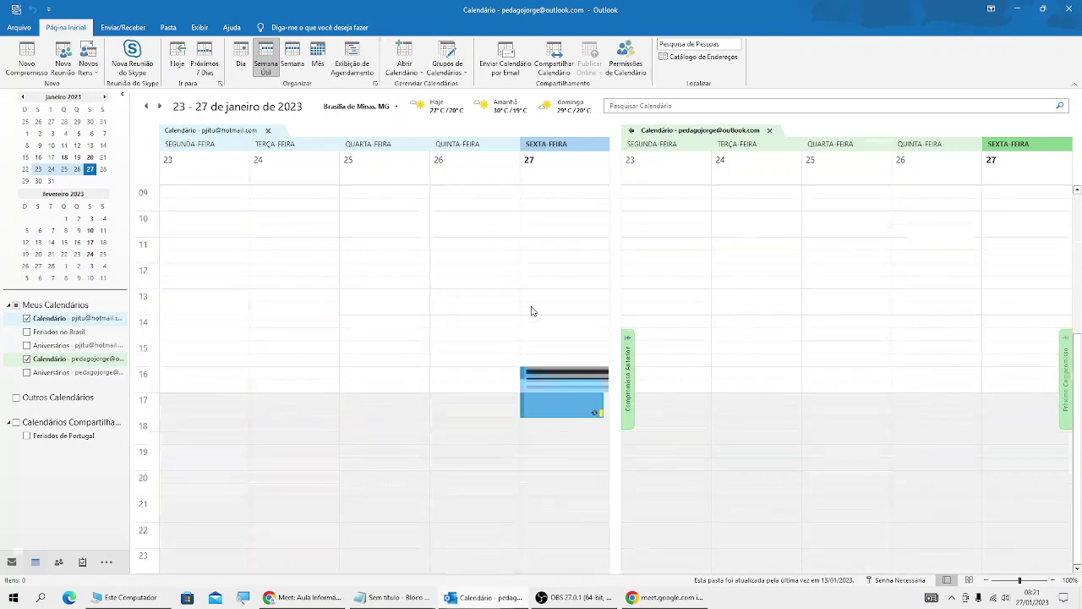
{"action": "scroll", "coordinate": [531, 311], "scroll_direction": "down", "scroll_amount": 1}
{"action": "scroll", "coordinate": [531, 311], "scroll_direction": "down", "scroll_amount": 3}
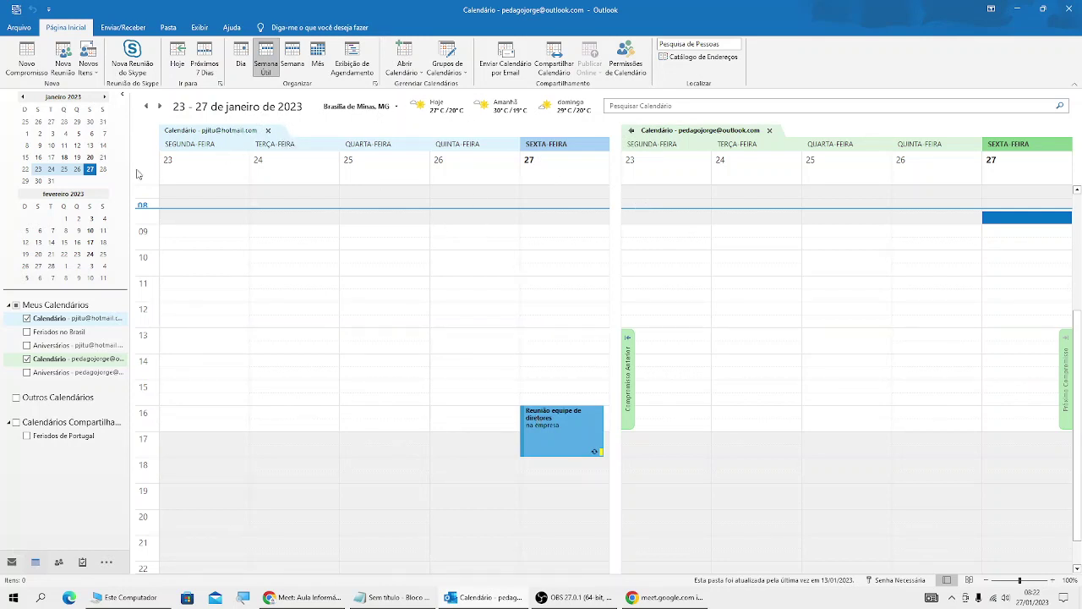
Step: Create an appointment on 31/01/2023 from 10:00 to 10:30 with the subject "Entrega da Apostila"
{"action": "left_click", "coordinate": [51, 181]}
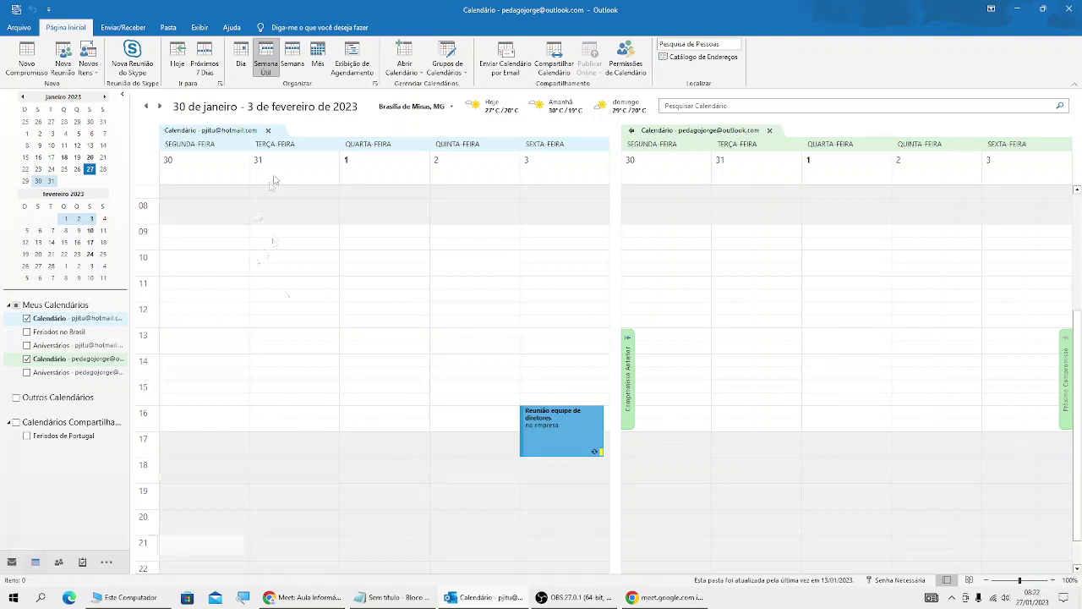
{"action": "left_click", "coordinate": [269, 256]}
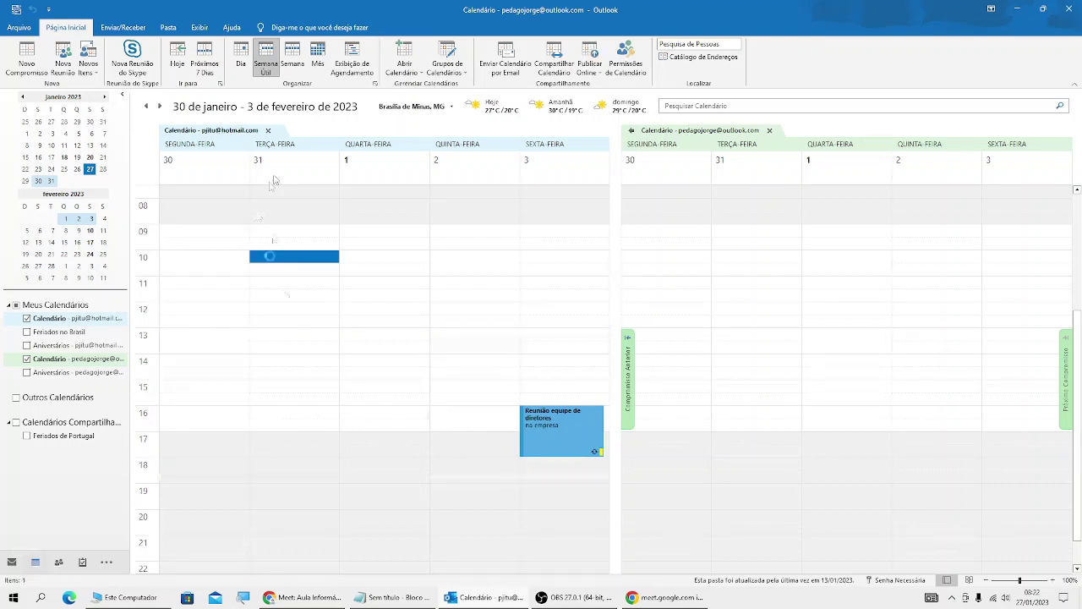
{"action": "double_click", "coordinate": [270, 258]}
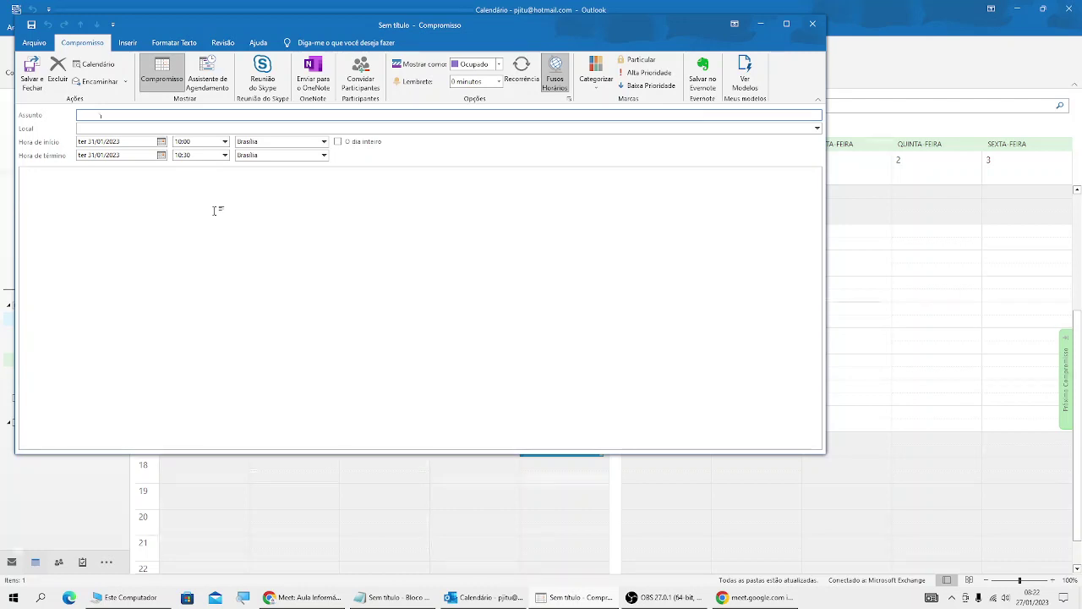
{"action": "type", "text": "Reunião Equipe"}
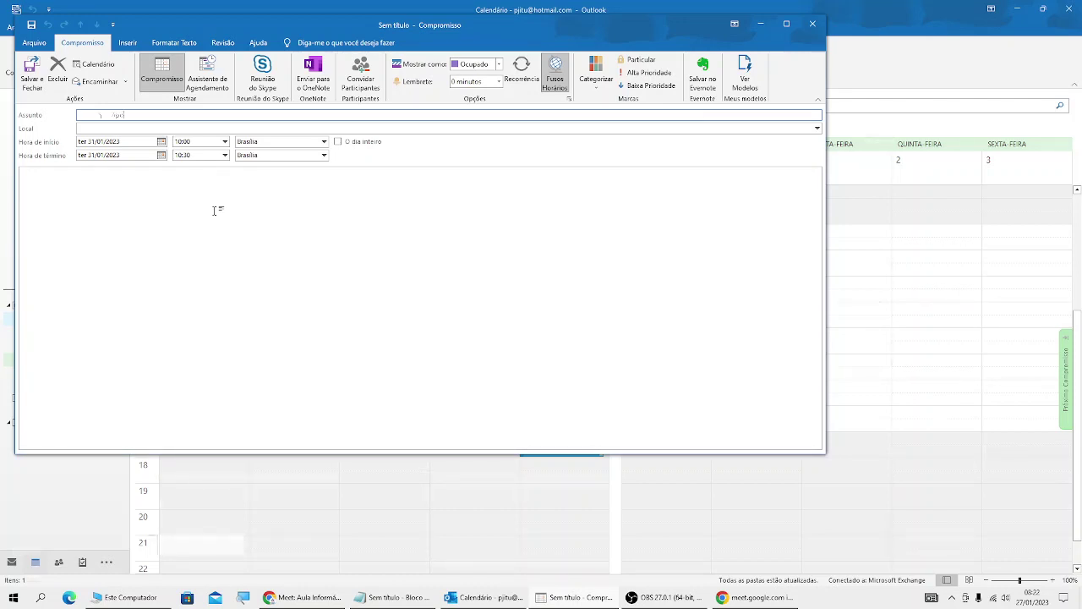
{"action": "type", "text": "tila"}
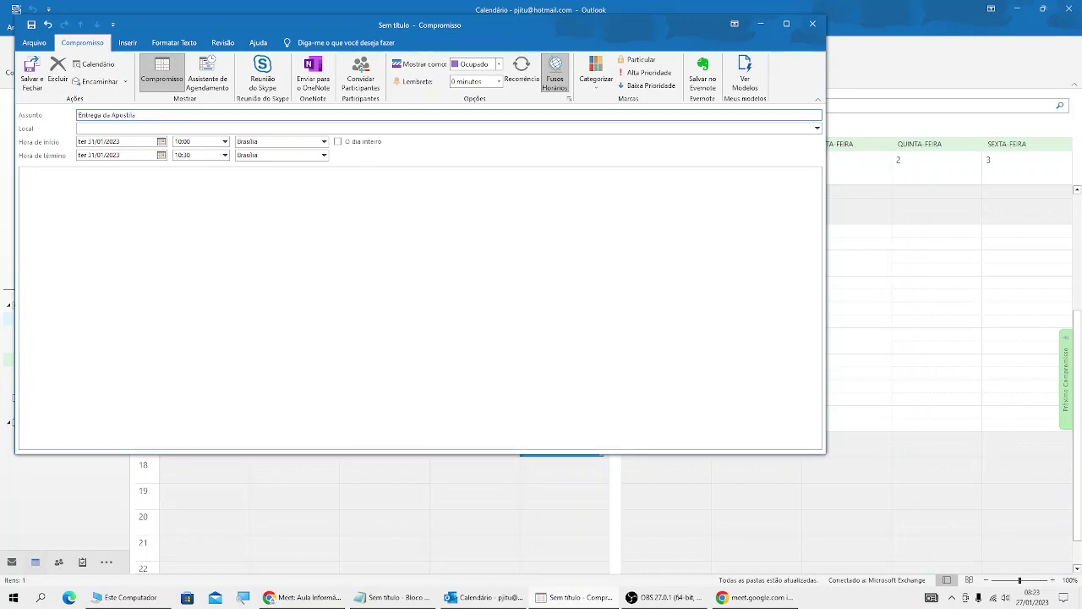
Step: Set the appointment's location to "Apresentação Online" and write the note "Entrega e apresentação da apostila para os diretores...."
{"action": "left_click", "coordinate": [423, 128]}
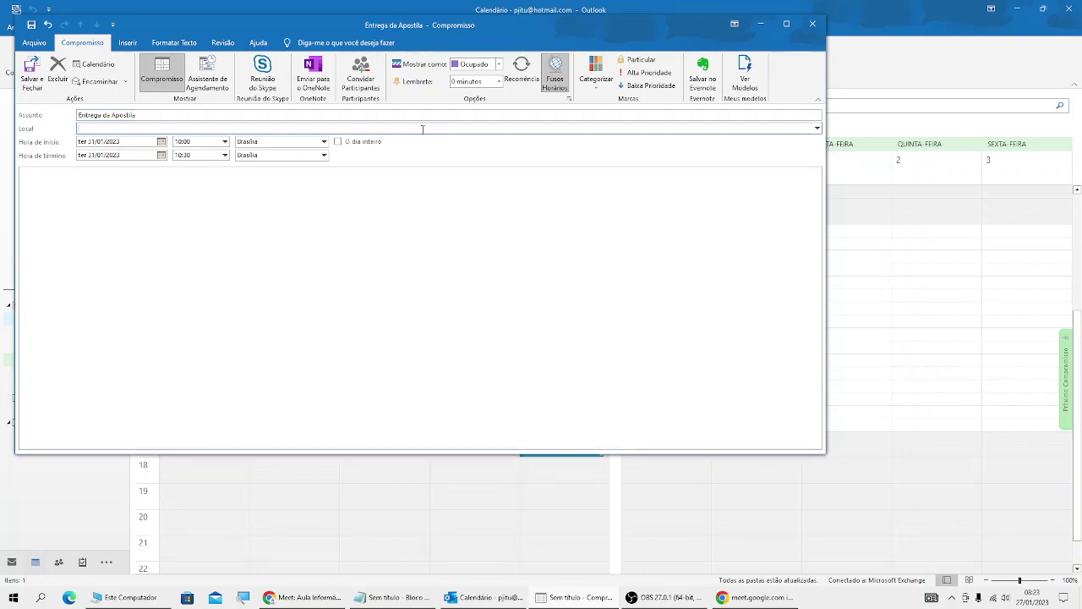
{"action": "type", "text": "Apresentação"}
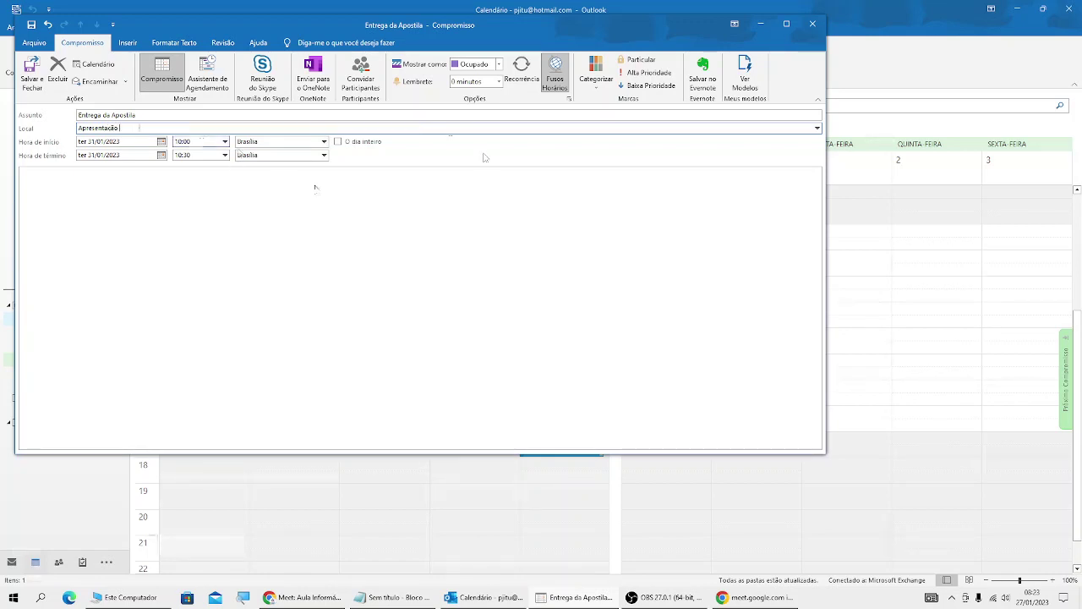
{"action": "type", "text": "Online"}
{"action": "left_click", "coordinate": [73, 196]}
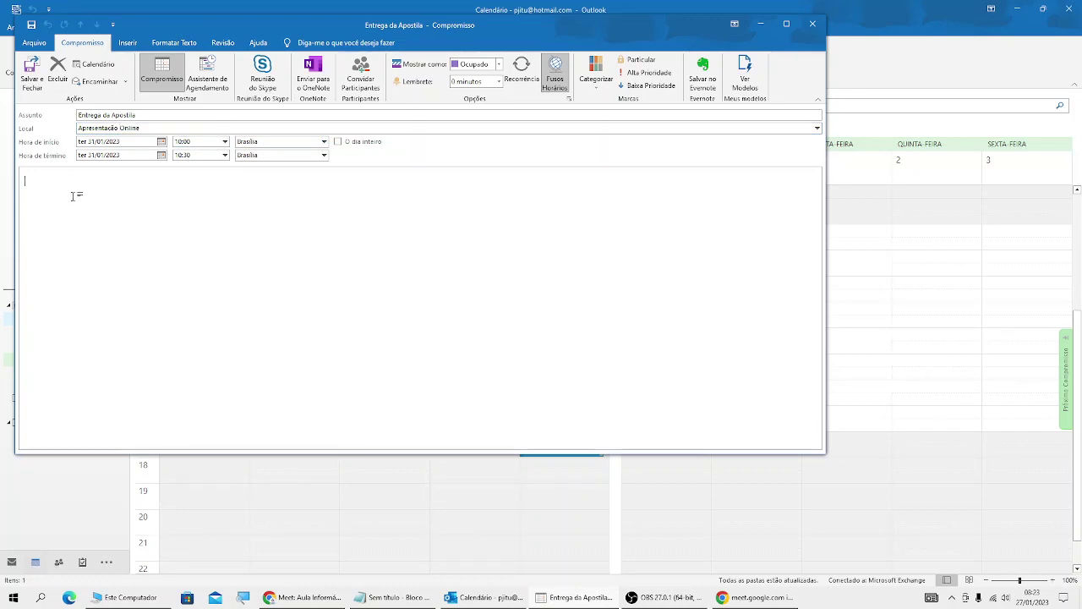
{"action": "type", "text": "Entrega e apresentação da"}
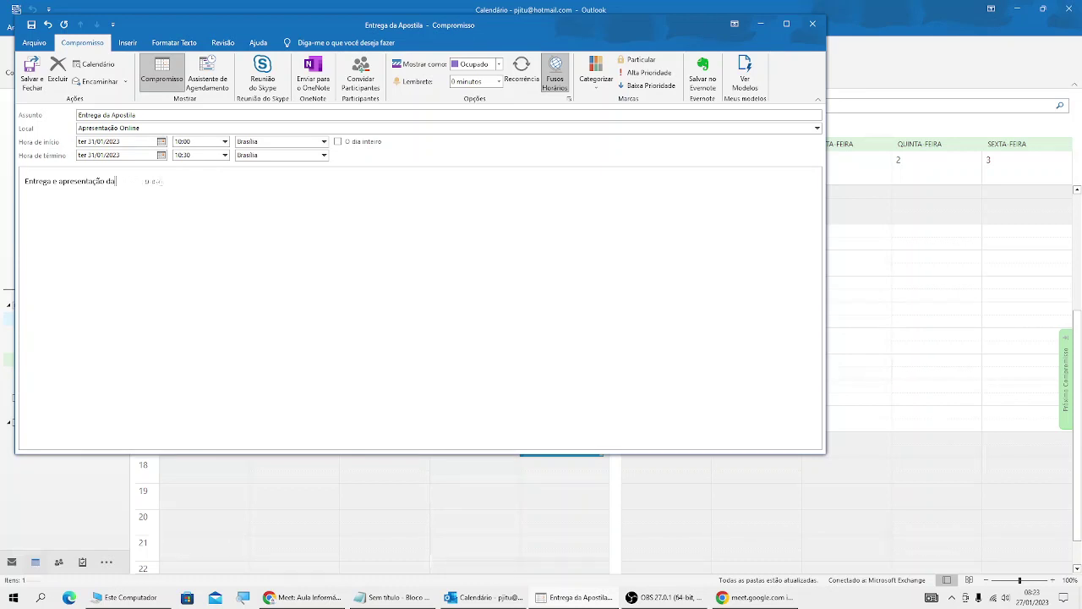
{"action": "type", "text": "apostila para os dire"}
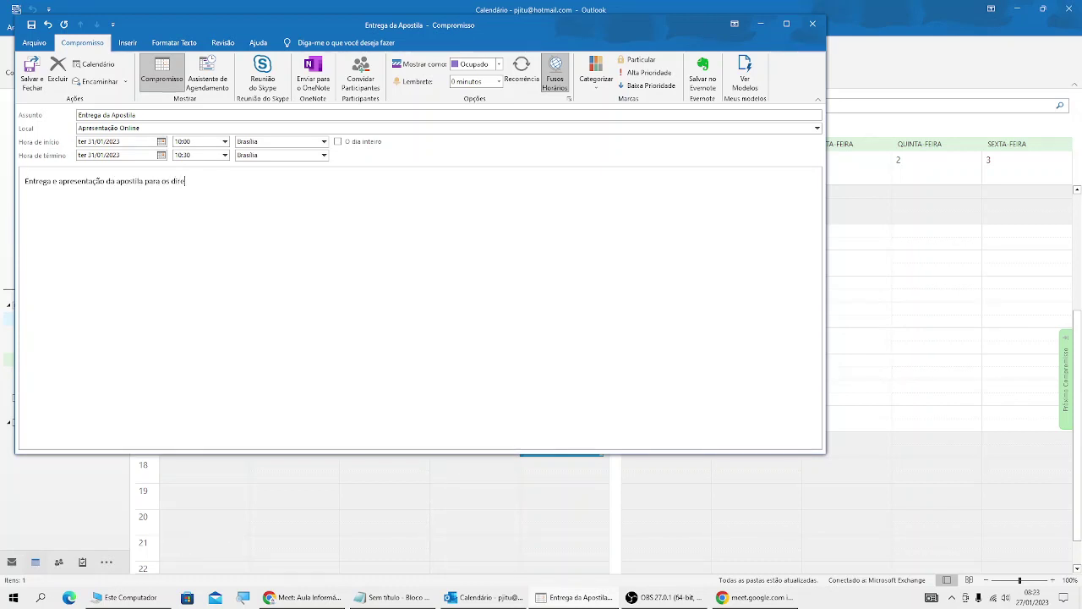
{"action": "type", "text": "torees...."}
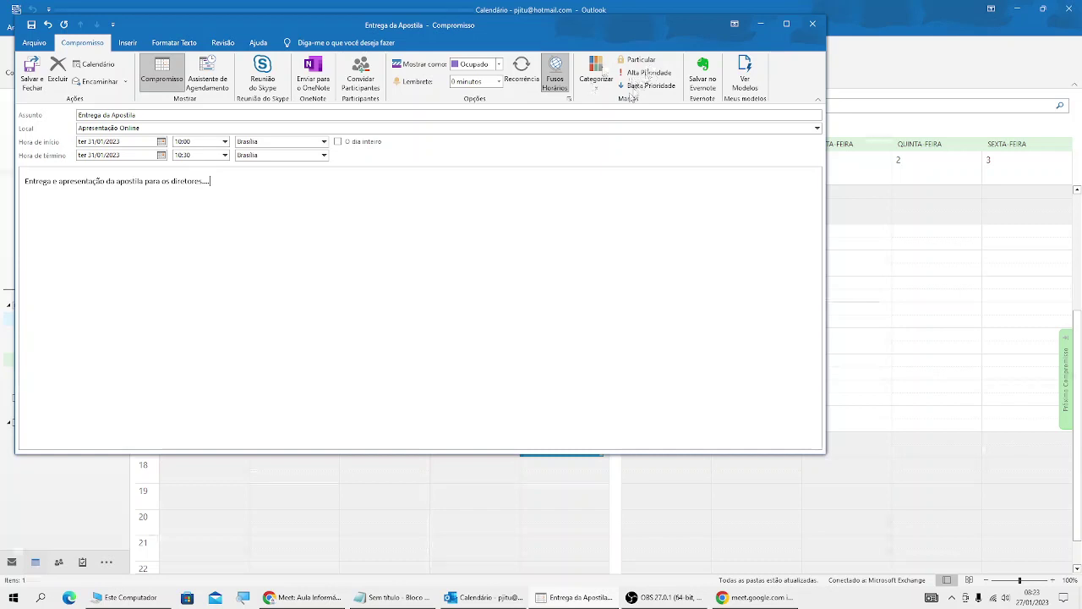
Step: Assign the yellow category (Categoria amarela) and high priority to the appointment, and save it to the calendar
{"action": "left_click", "coordinate": [595, 86]}
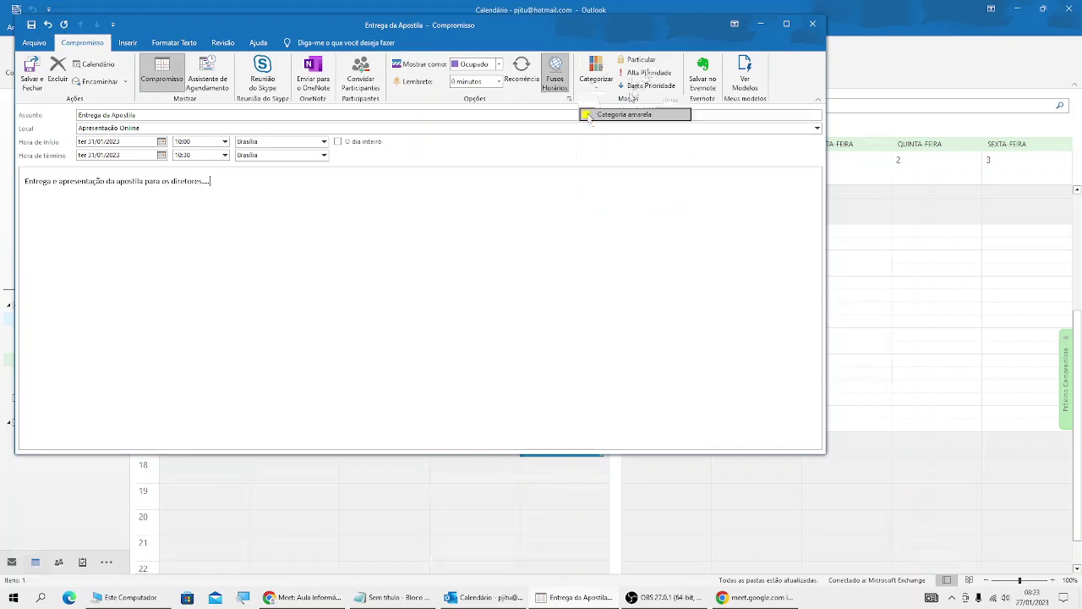
{"action": "left_click", "coordinate": [592, 114]}
{"action": "left_click", "coordinate": [647, 73]}
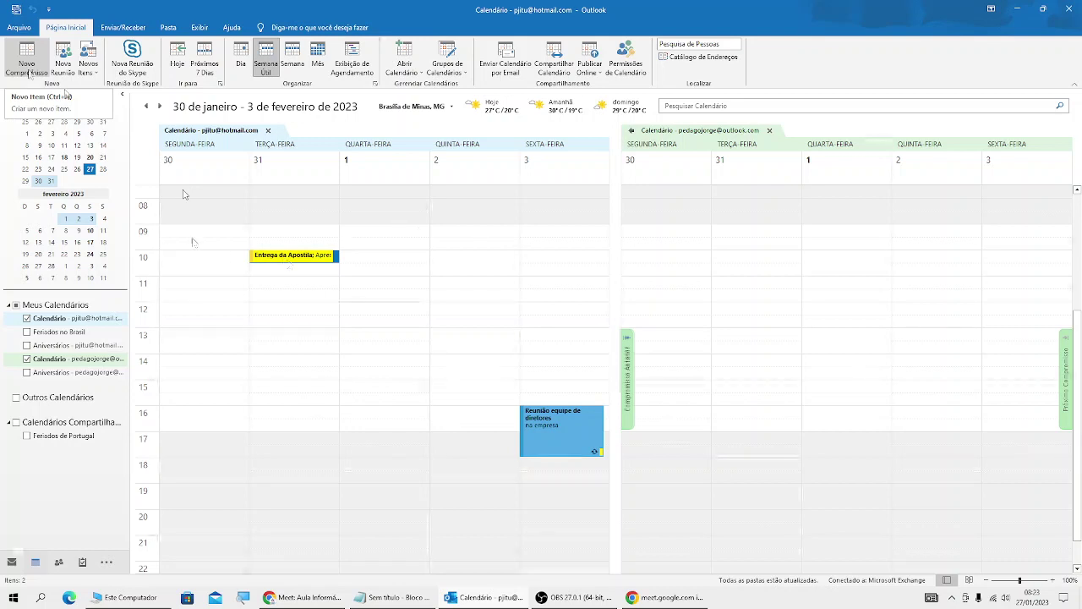
{"action": "mouse_move", "coordinate": [295, 261]}
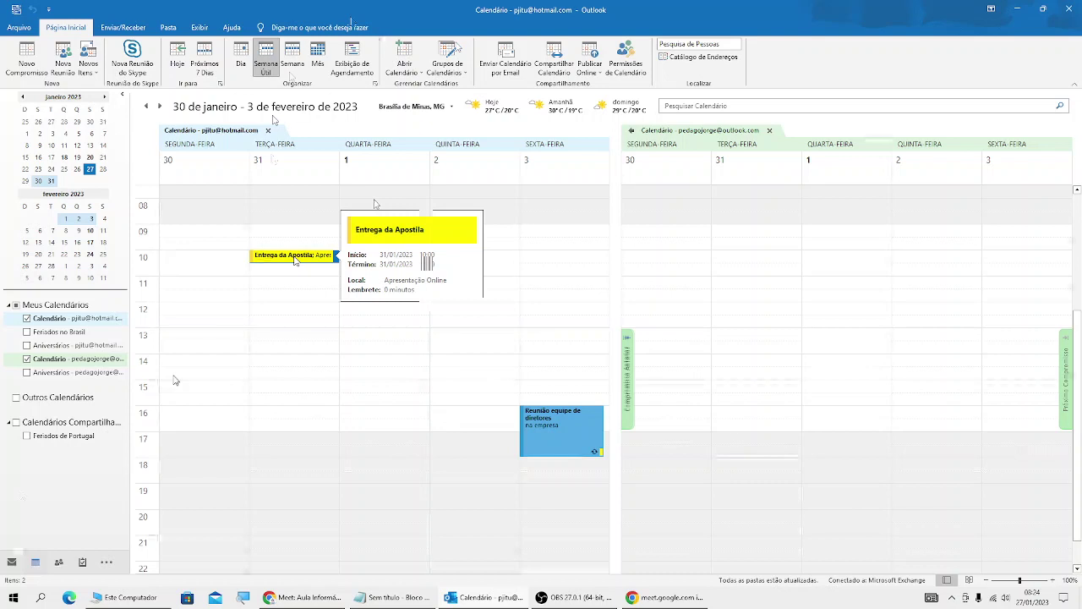
{"action": "mouse_move", "coordinate": [58, 562]}
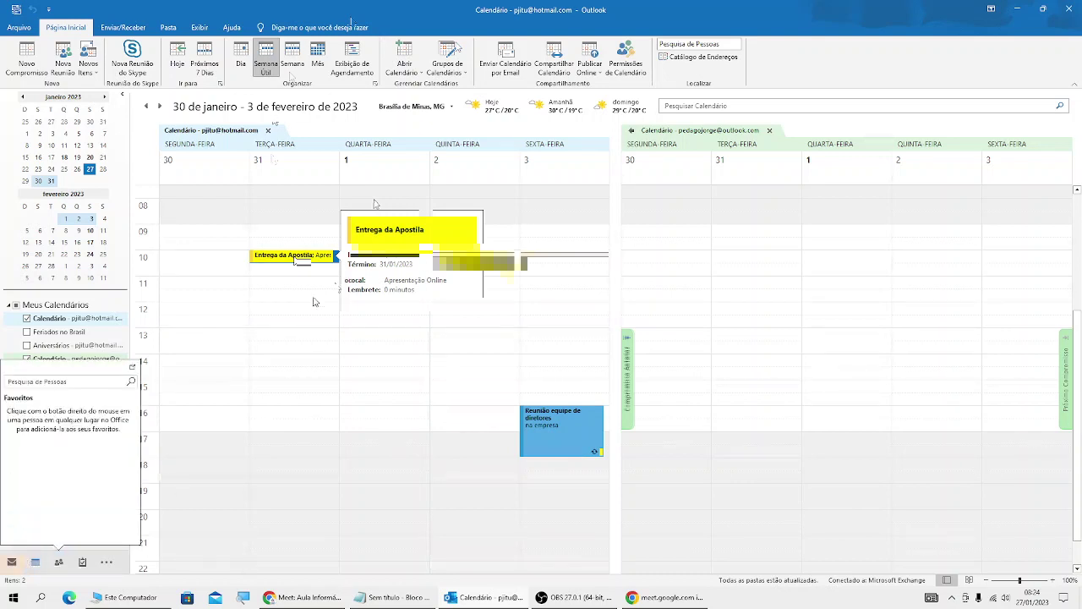
{"action": "left_click", "coordinate": [381, 283]}
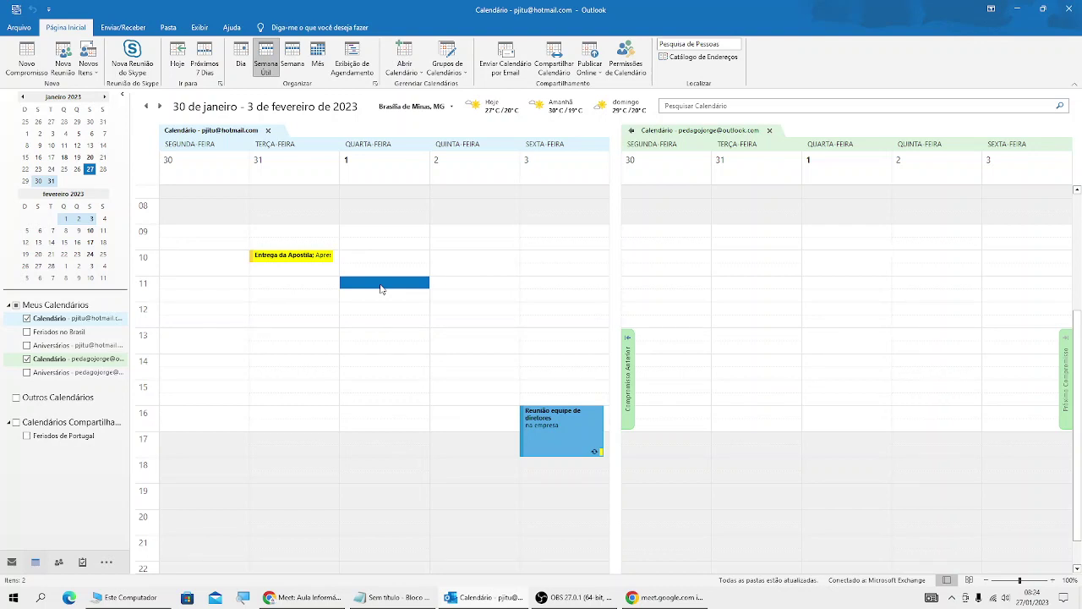
{"action": "double_click", "coordinate": [380, 283]}
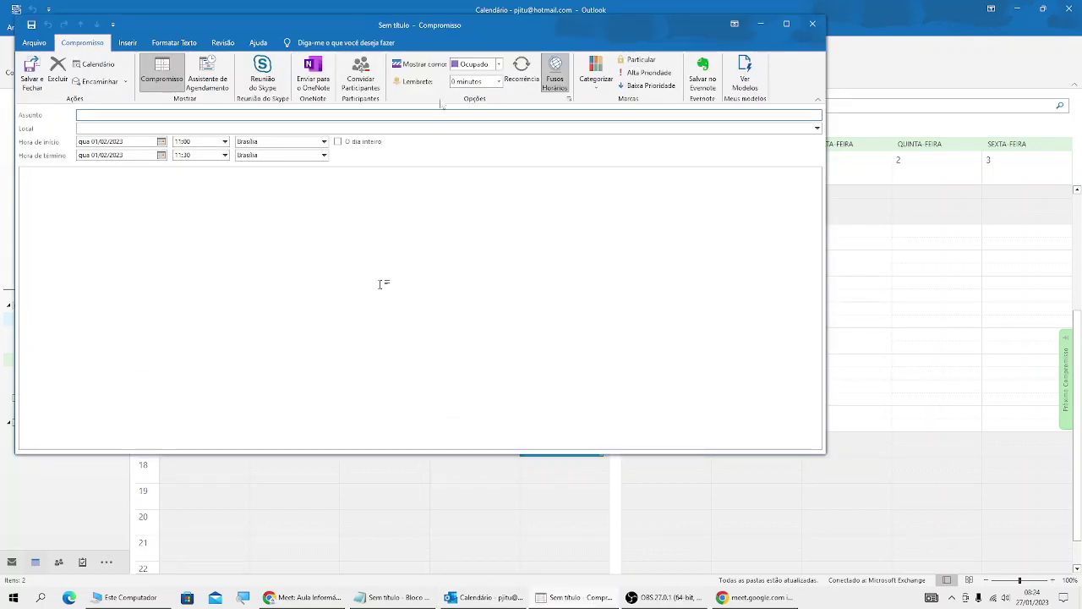
{"action": "left_click_drag", "start_coordinate": [559, 25], "coordinate": [721, 102]}
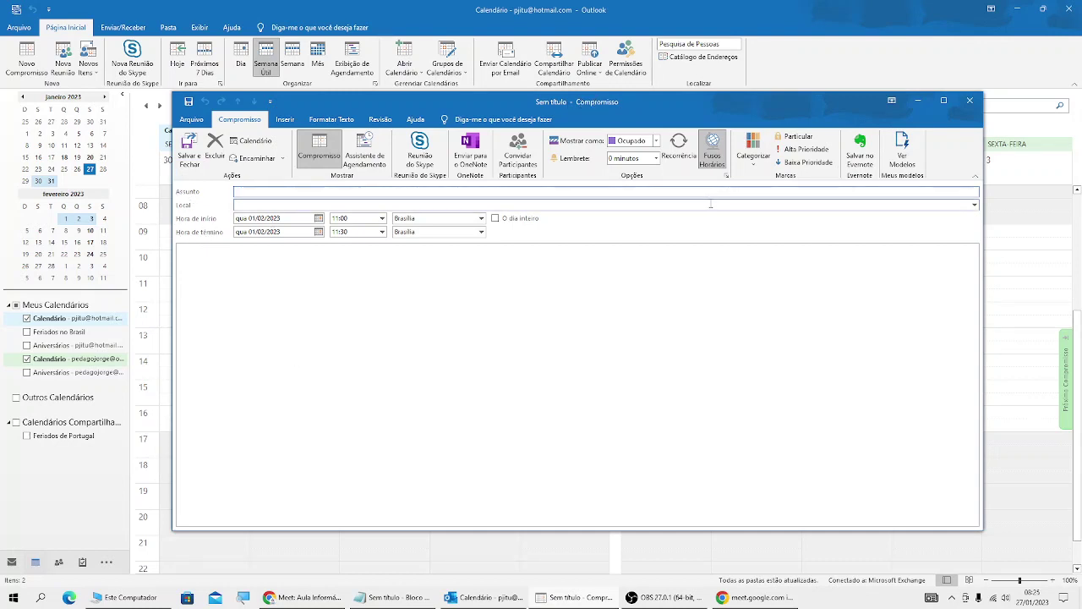
{"action": "left_click", "coordinate": [970, 101]}
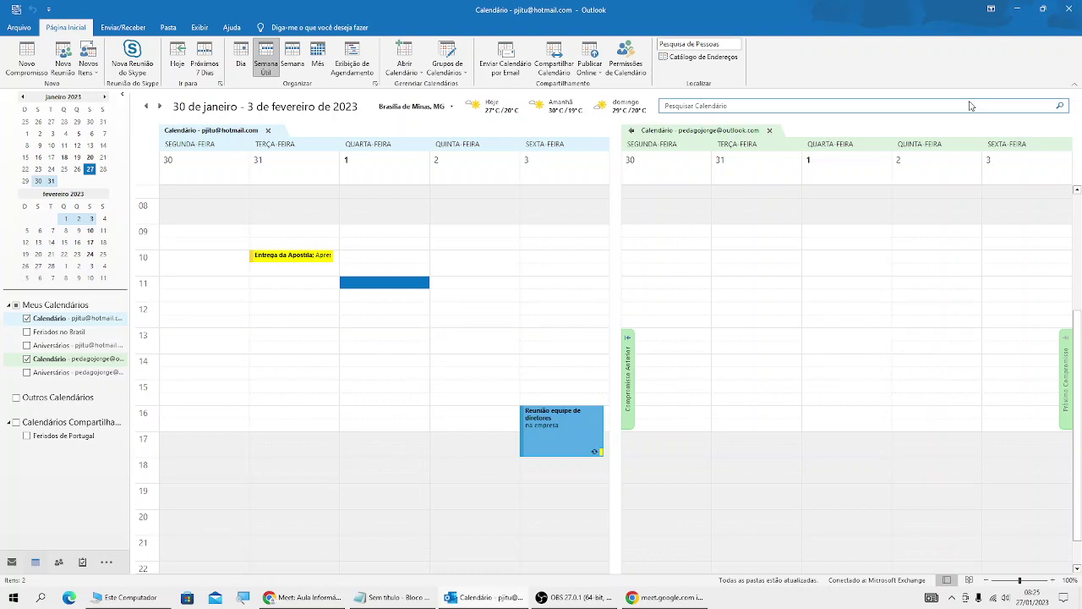
Step: Switch to the Google Meet call, dismiss the infinite-mirror warning and return to the Outlook calendar
{"action": "left_click", "coordinate": [602, 603]}
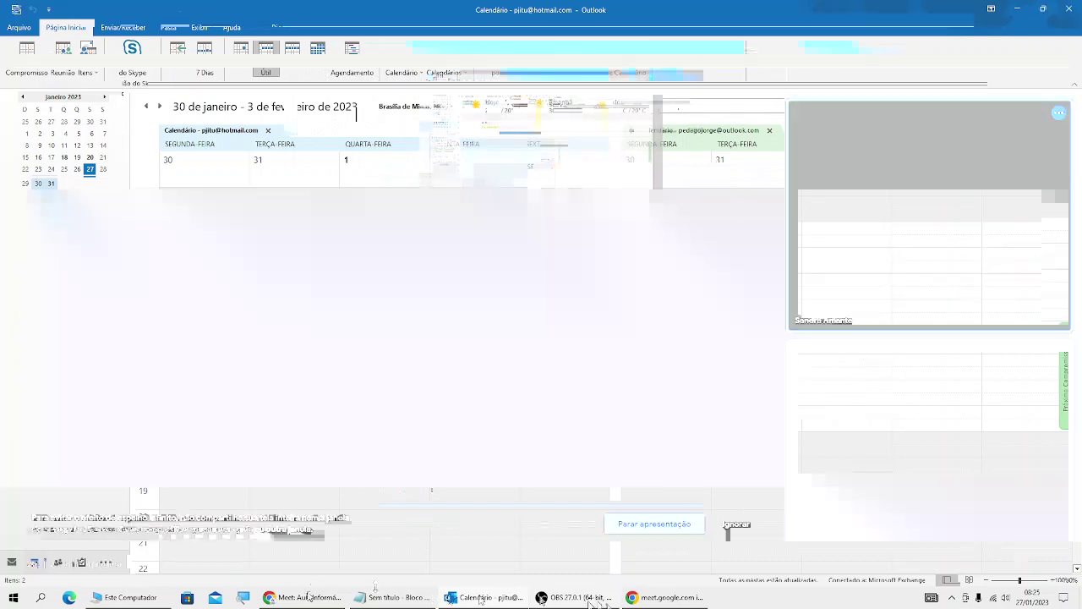
{"action": "left_click", "coordinate": [307, 599]}
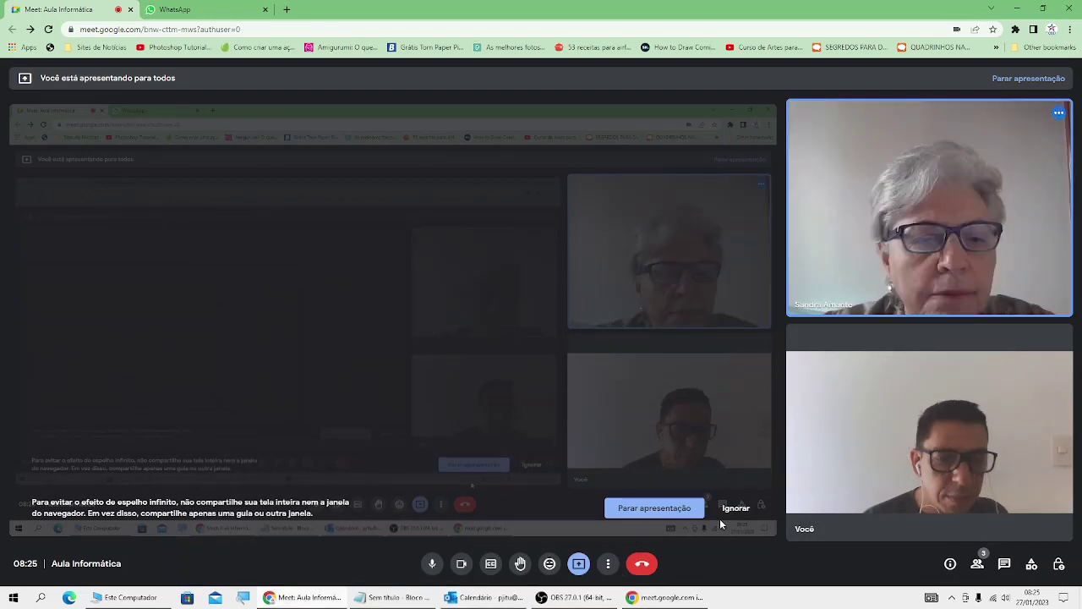
{"action": "left_click", "coordinate": [722, 513]}
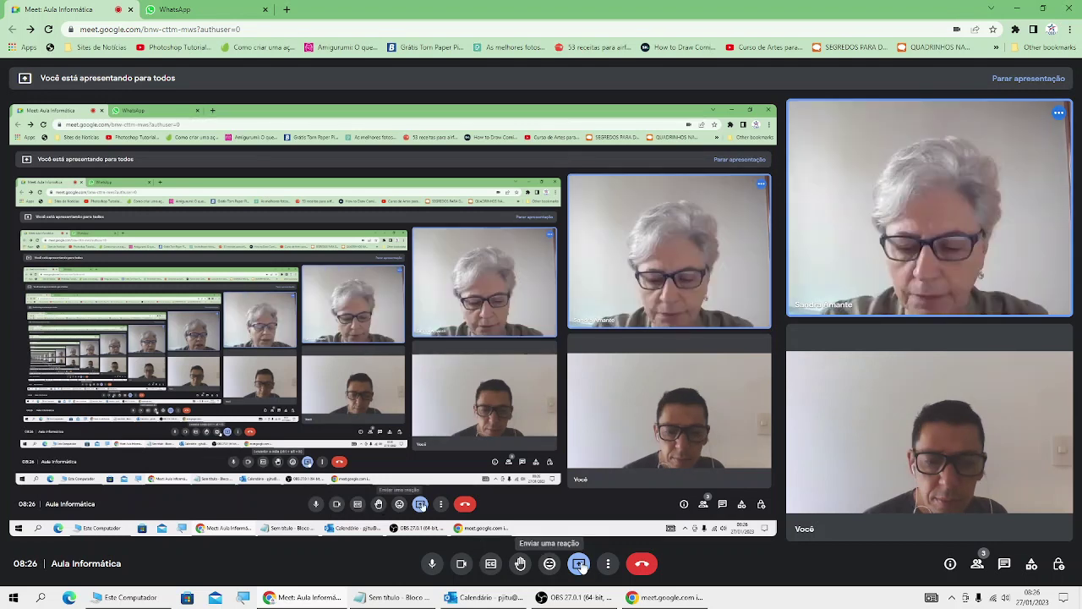
{"action": "left_click", "coordinate": [490, 597]}
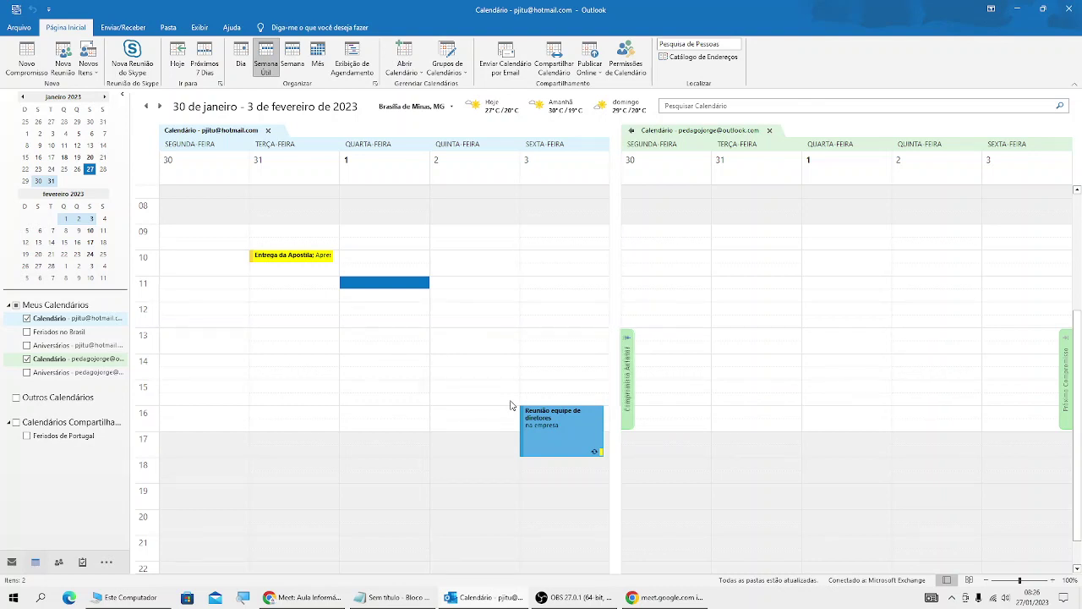
Step: Examine the colour categories and the new-category form from a blank appointment on 01/02/2023 at 11:00, discarding everything
{"action": "double_click", "coordinate": [405, 284]}
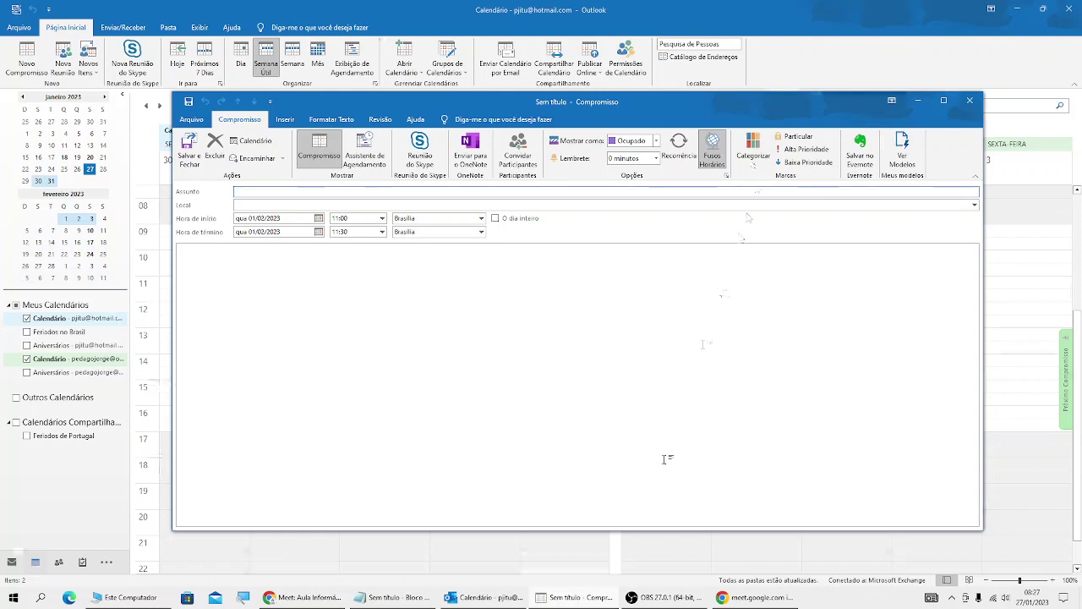
{"action": "left_click", "coordinate": [753, 169]}
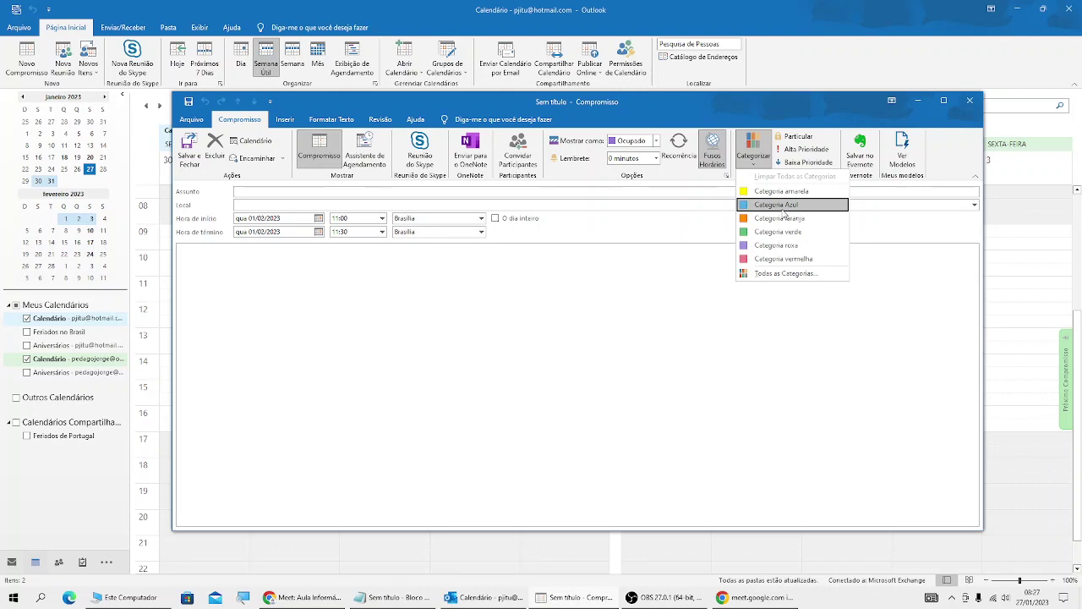
{"action": "left_click", "coordinate": [792, 275]}
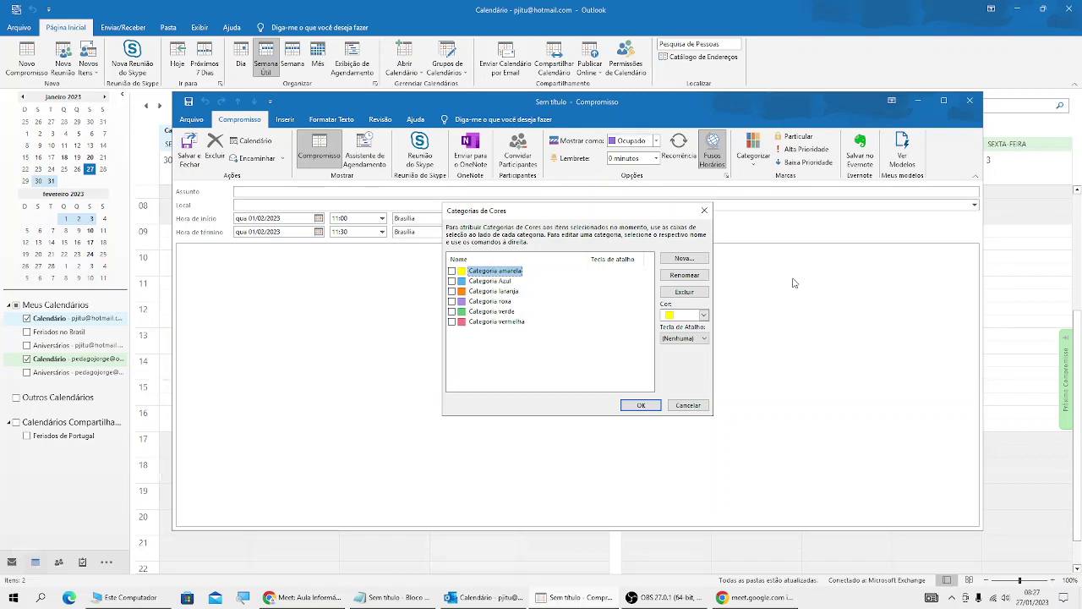
{"action": "left_click", "coordinate": [702, 261]}
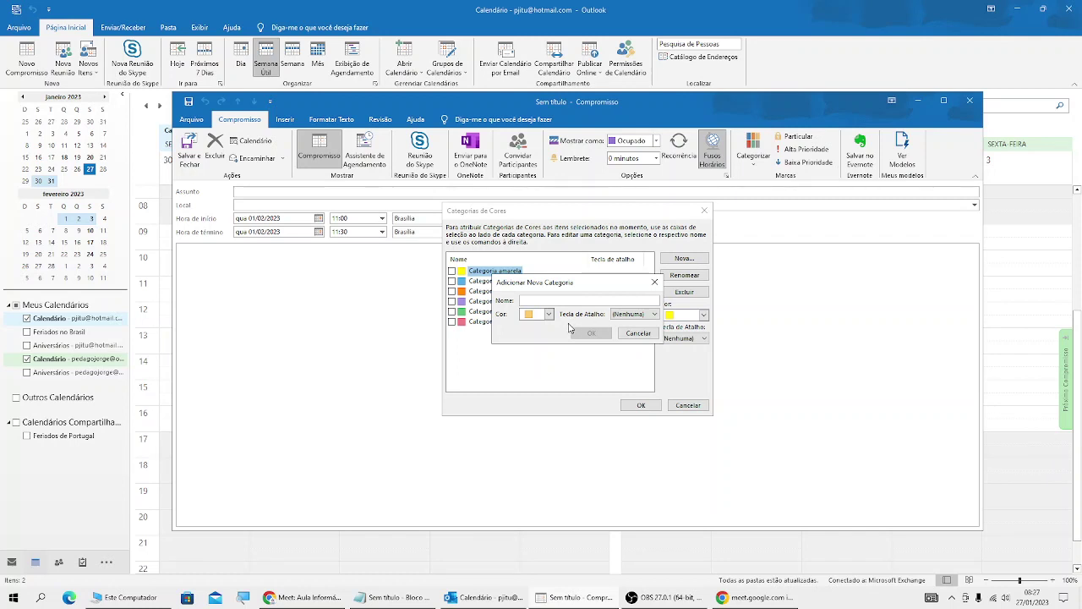
{"action": "left_click", "coordinate": [639, 333]}
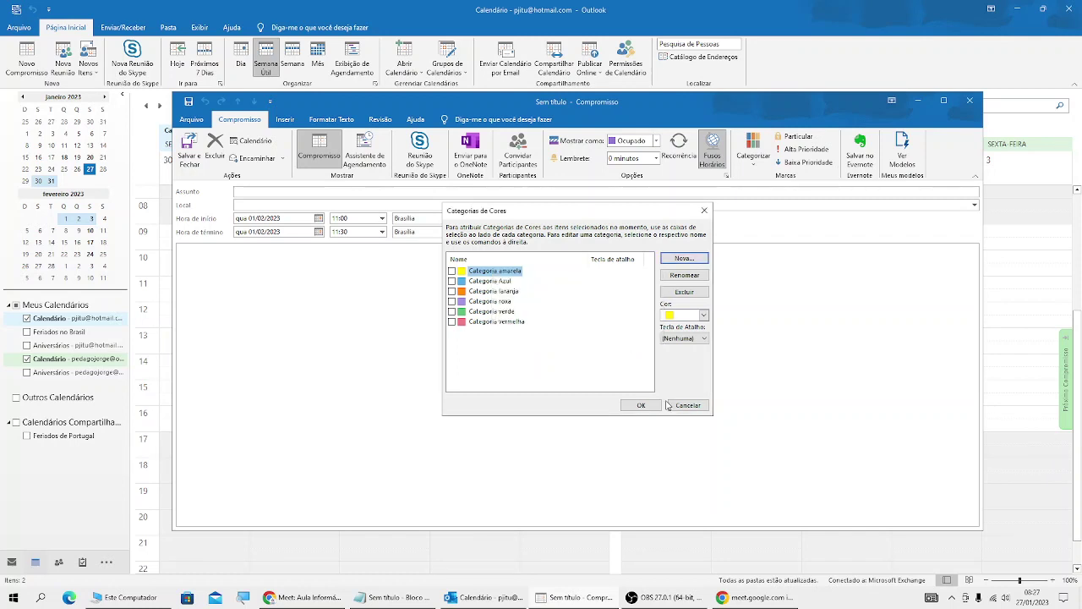
{"action": "left_click", "coordinate": [687, 405]}
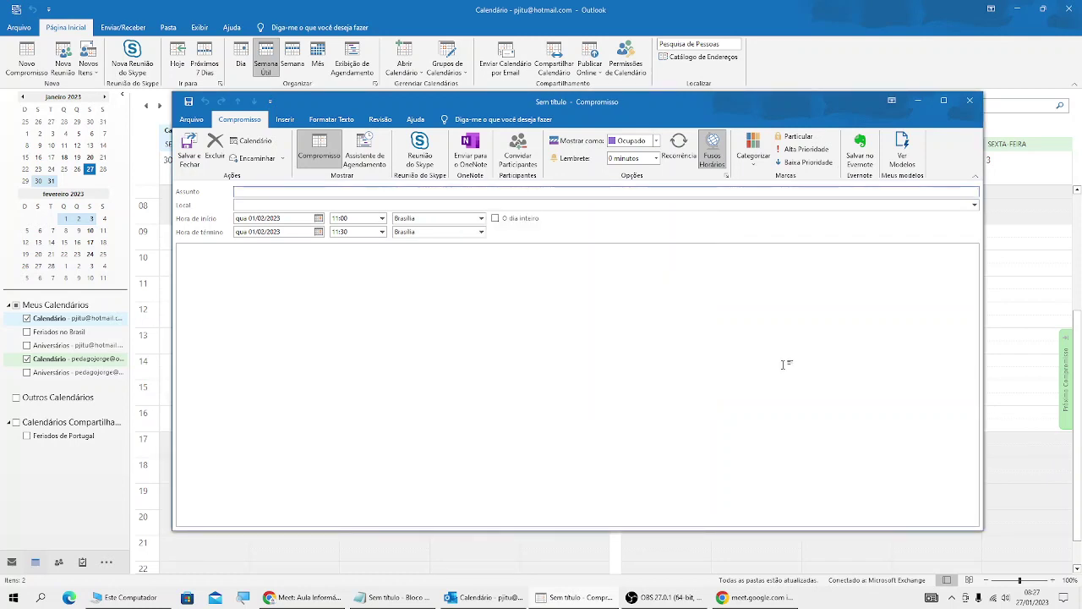
{"action": "left_click", "coordinate": [970, 101]}
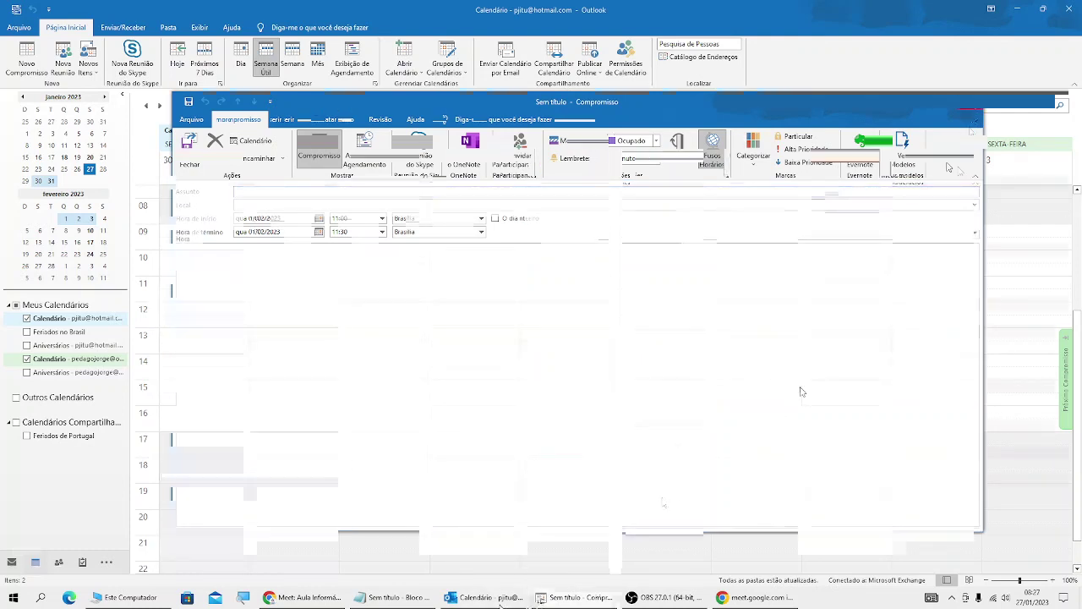
Step: Switch to the Google Meet call, stop the current presentation and present the entire screen again
{"action": "mouse_move", "coordinate": [499, 605]}
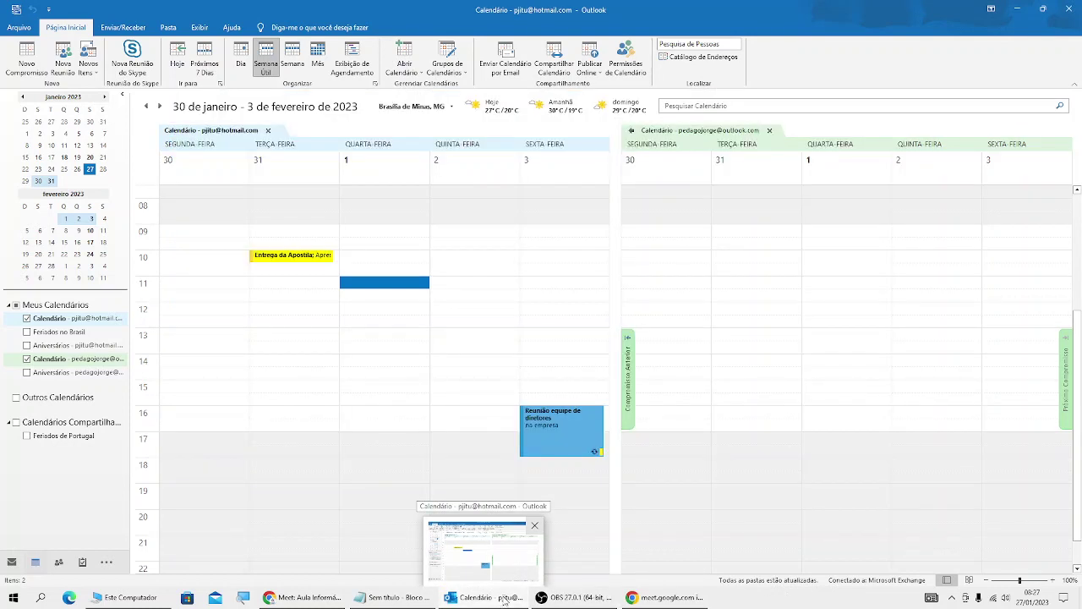
{"action": "left_click", "coordinate": [504, 599]}
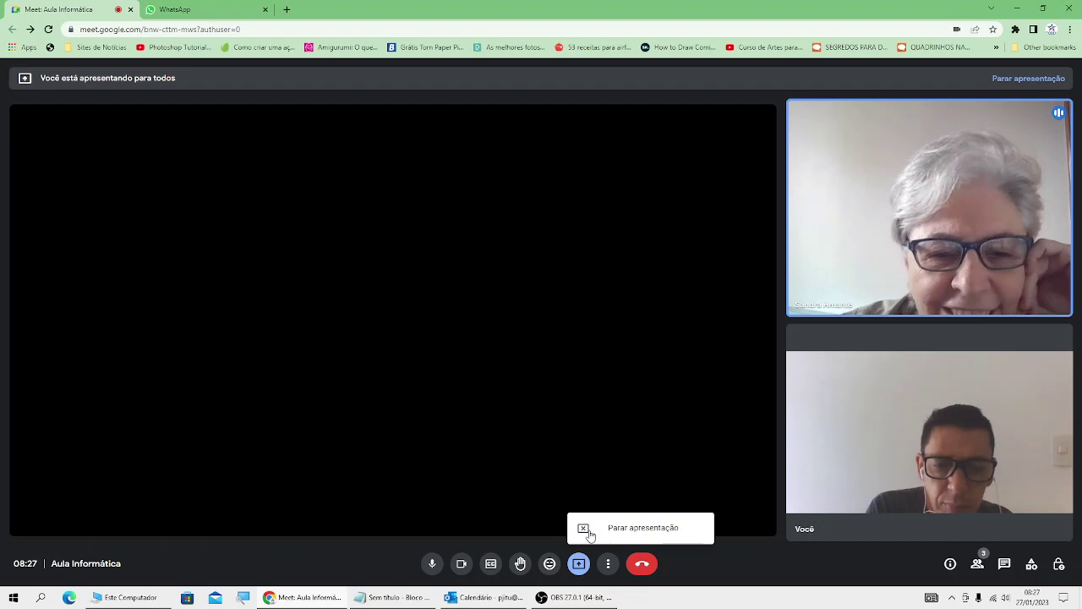
{"action": "left_click", "coordinate": [590, 535]}
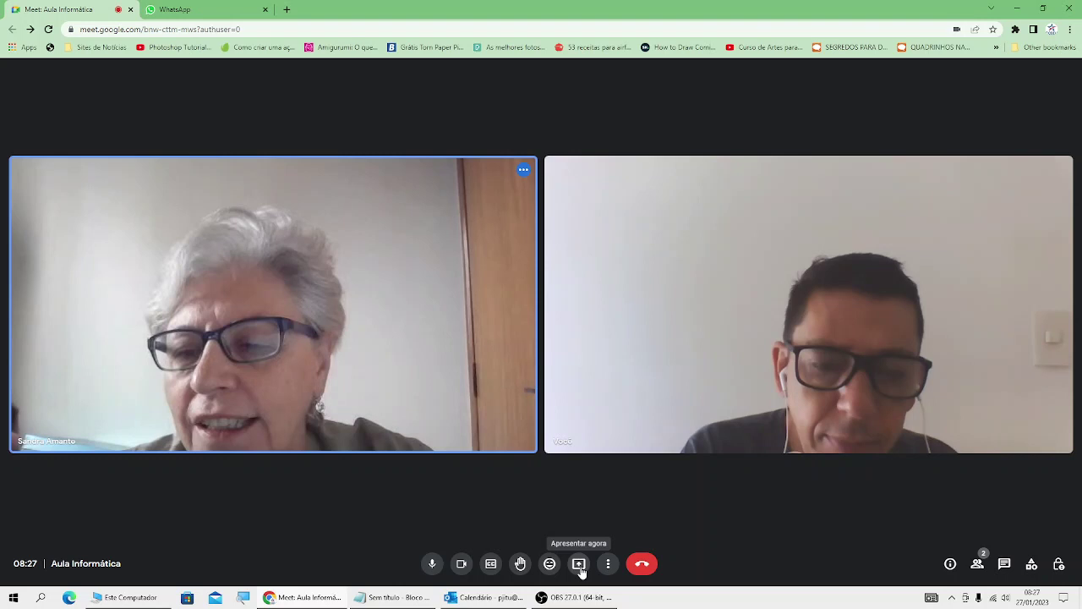
{"action": "left_click", "coordinate": [581, 569]}
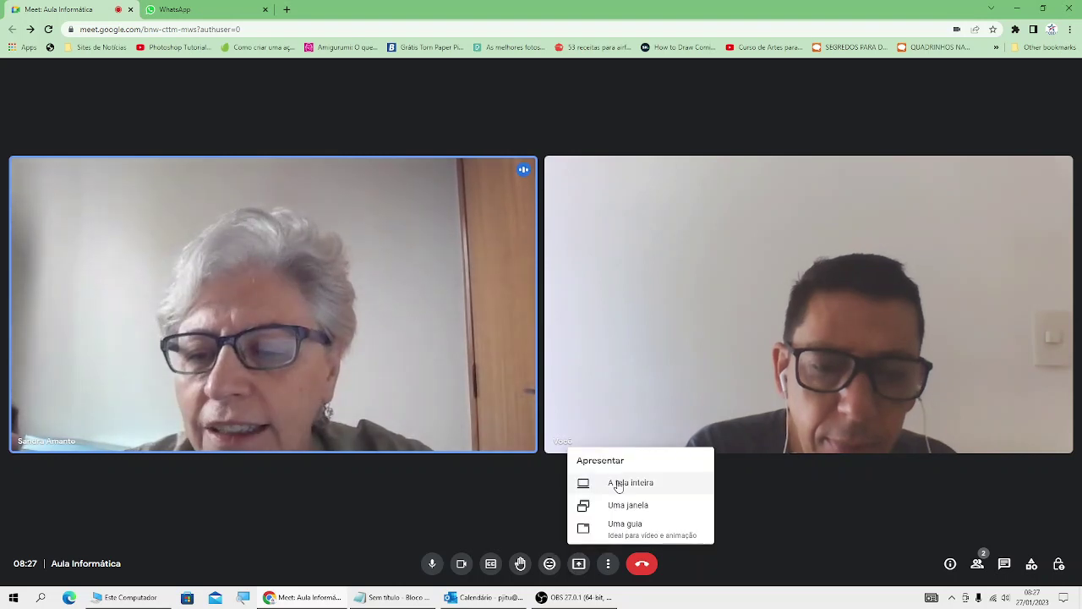
{"action": "left_click", "coordinate": [618, 484]}
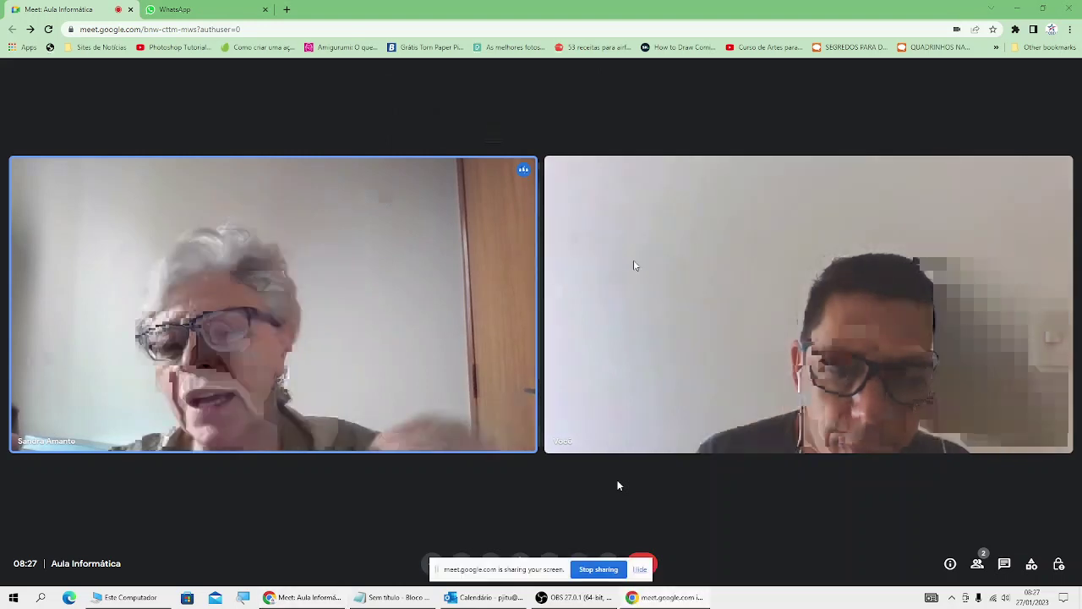
Step: Hide the Google Meet screen-sharing notice and open a new appointment on 01/02/2023 at 11:00 in the Outlook calendar
{"action": "left_click", "coordinate": [640, 570]}
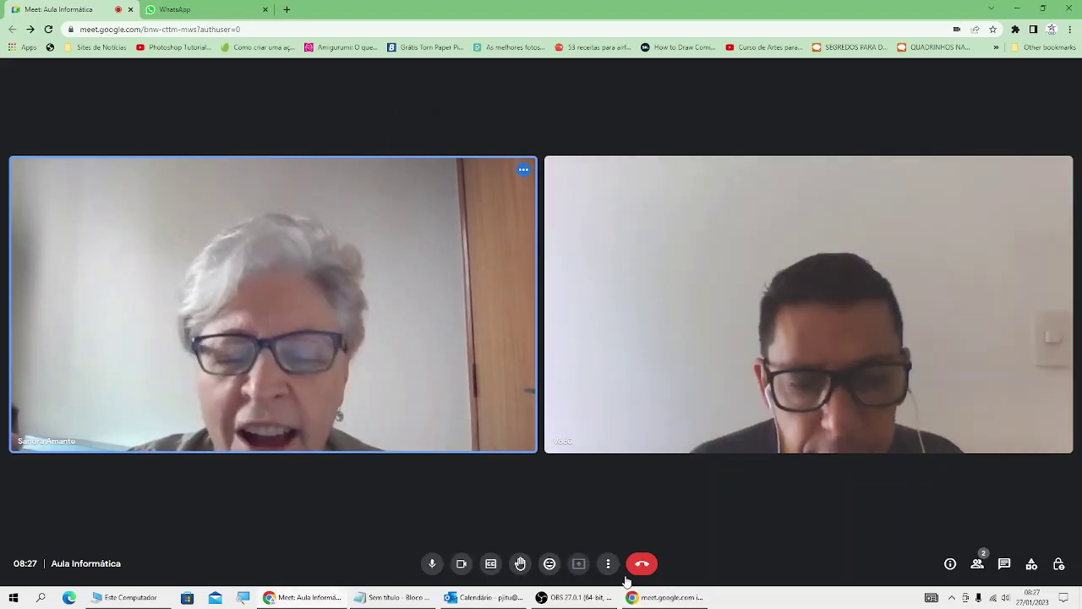
{"action": "left_click", "coordinate": [504, 598]}
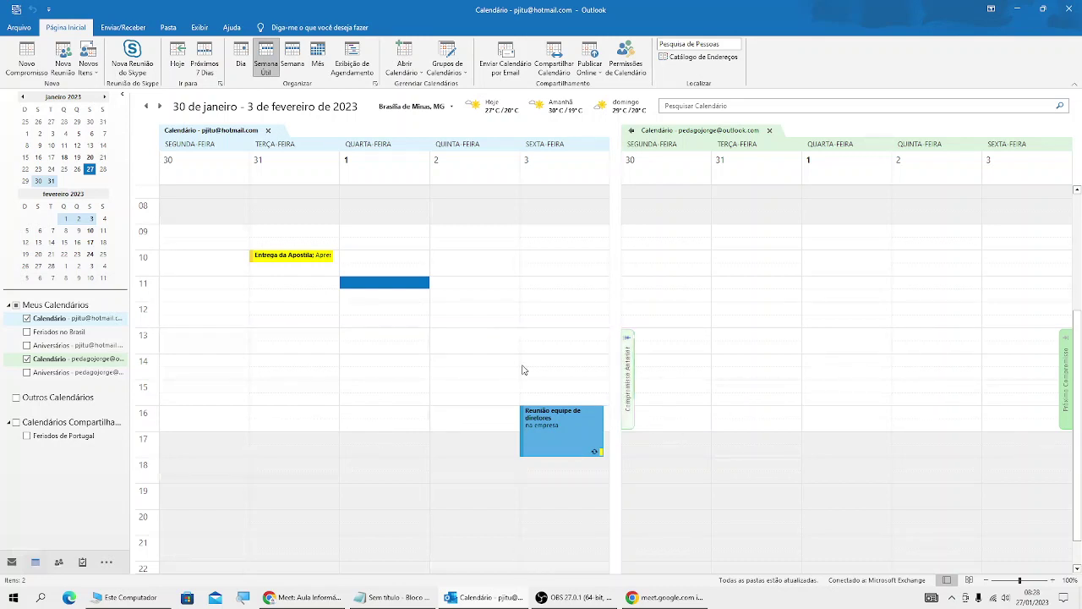
{"action": "double_click", "coordinate": [410, 287]}
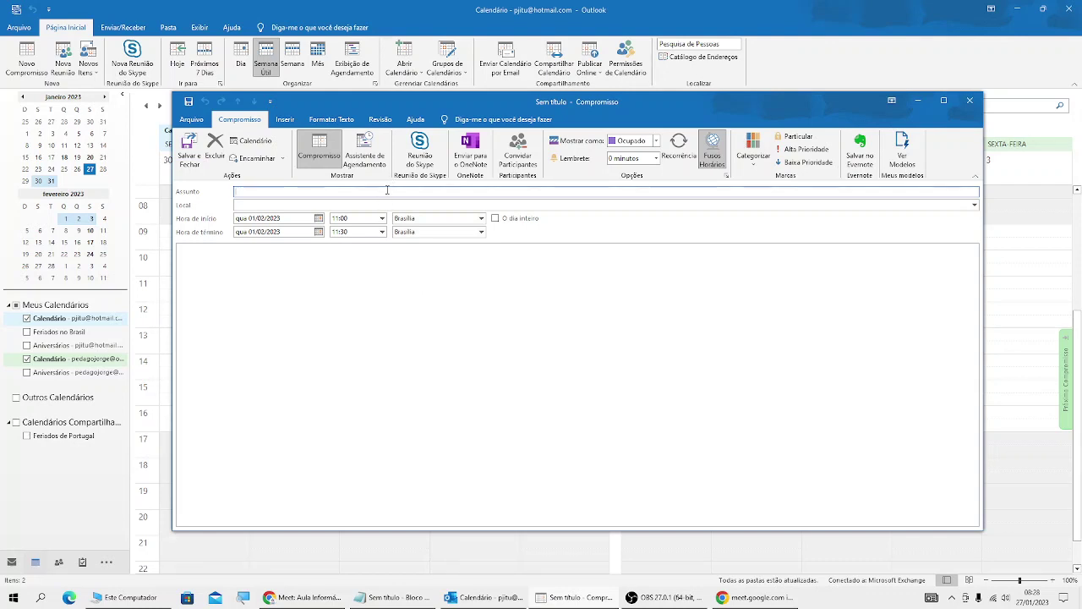
Step: Fill in the appointment's subject as "Análise de Currícios" and its location as "Na empresas"
{"action": "type", "text": "Ani"}
{"action": "type", "text": "ise de "}
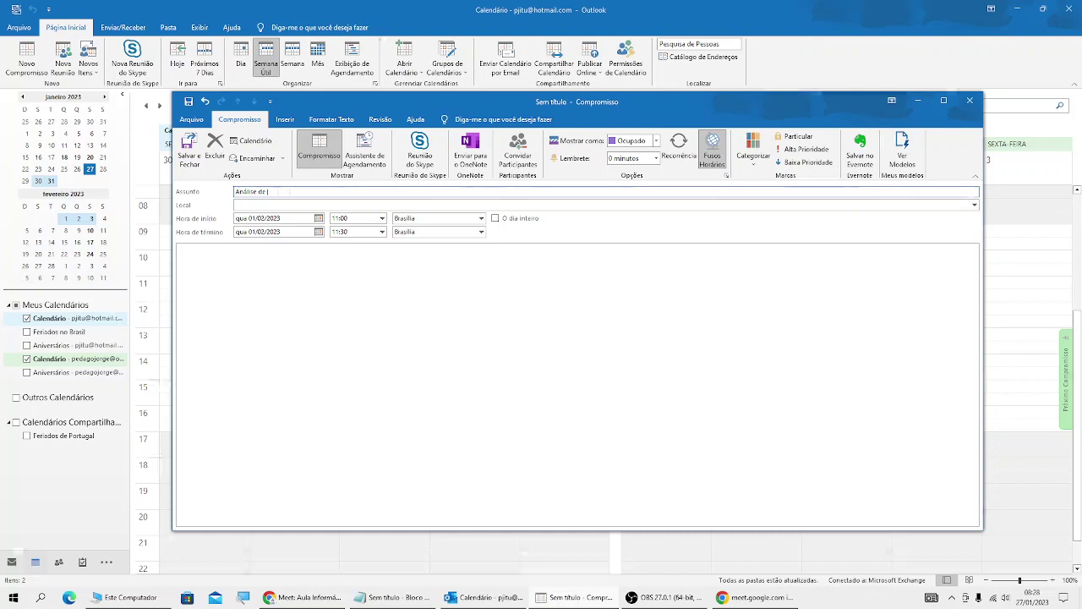
{"action": "type", "text": "Currículos"}
{"action": "left_click", "coordinate": [412, 205]}
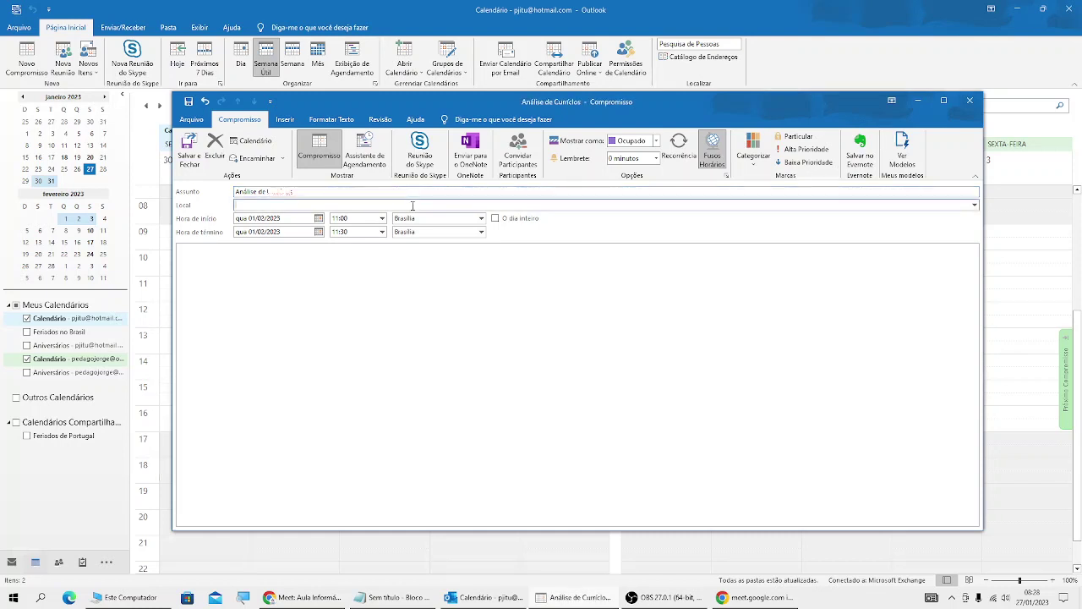
{"action": "type", "text": "Na empresas"}
Step: Set the appointment to 31/01/2023, starting at 09:00 and ending at 11:00
{"action": "left_click", "coordinate": [318, 218]}
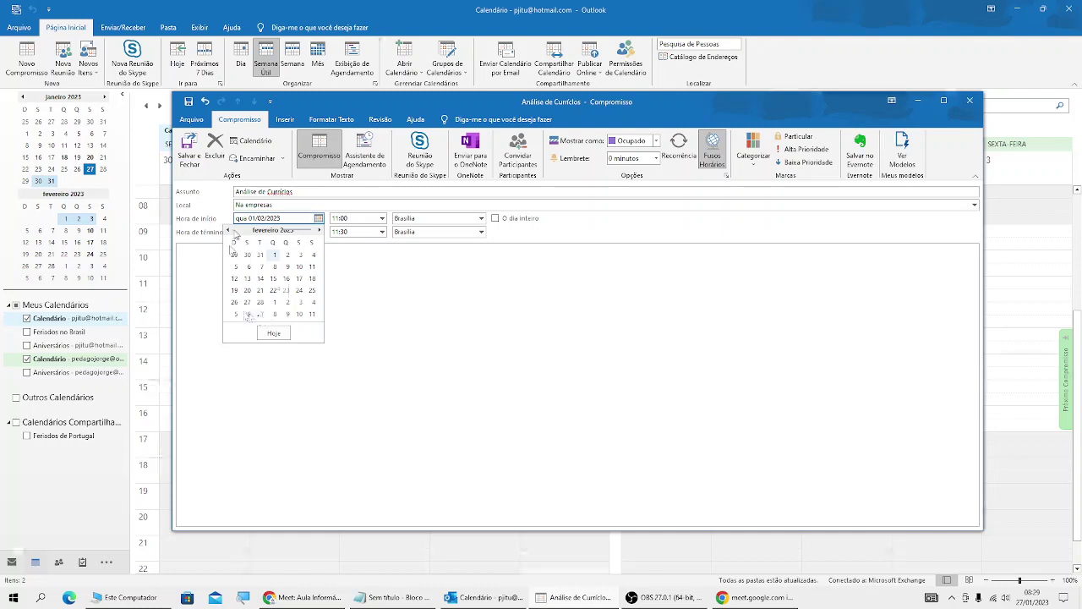
{"action": "left_click", "coordinate": [383, 220]}
{"action": "left_click", "coordinate": [383, 219]}
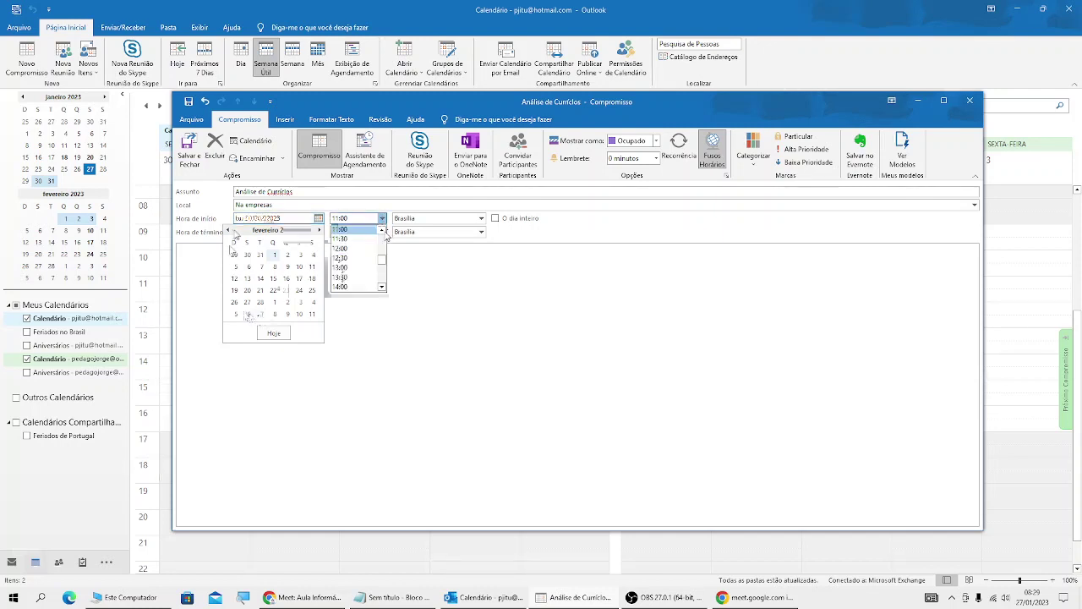
{"action": "left_click", "coordinate": [383, 232]}
{"action": "left_click", "coordinate": [383, 232]}
{"action": "left_click", "coordinate": [383, 232]}
{"action": "left_click", "coordinate": [364, 230]}
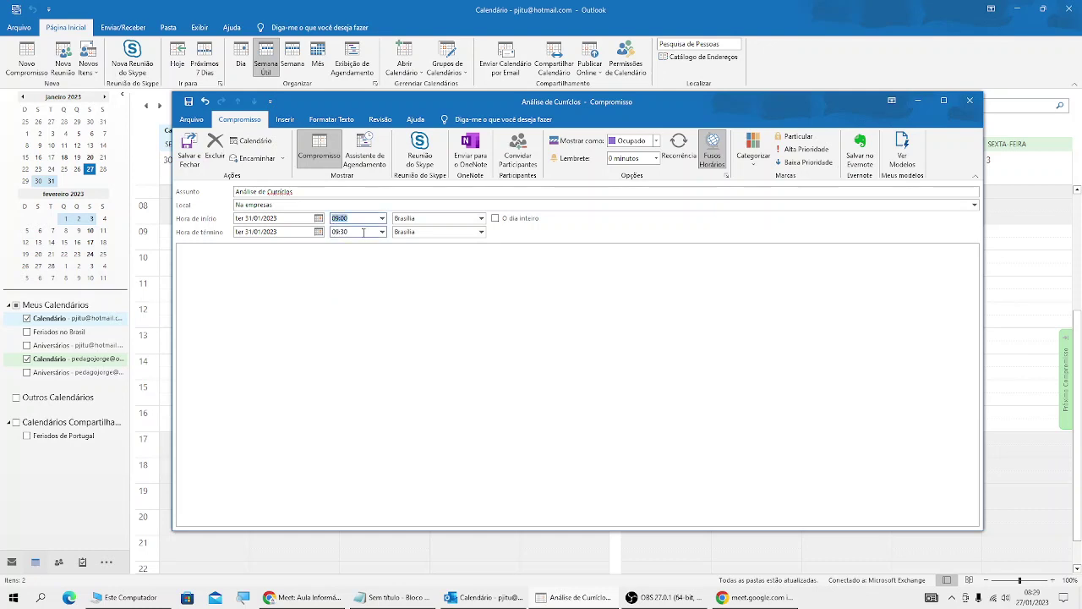
{"action": "left_click", "coordinate": [381, 232]}
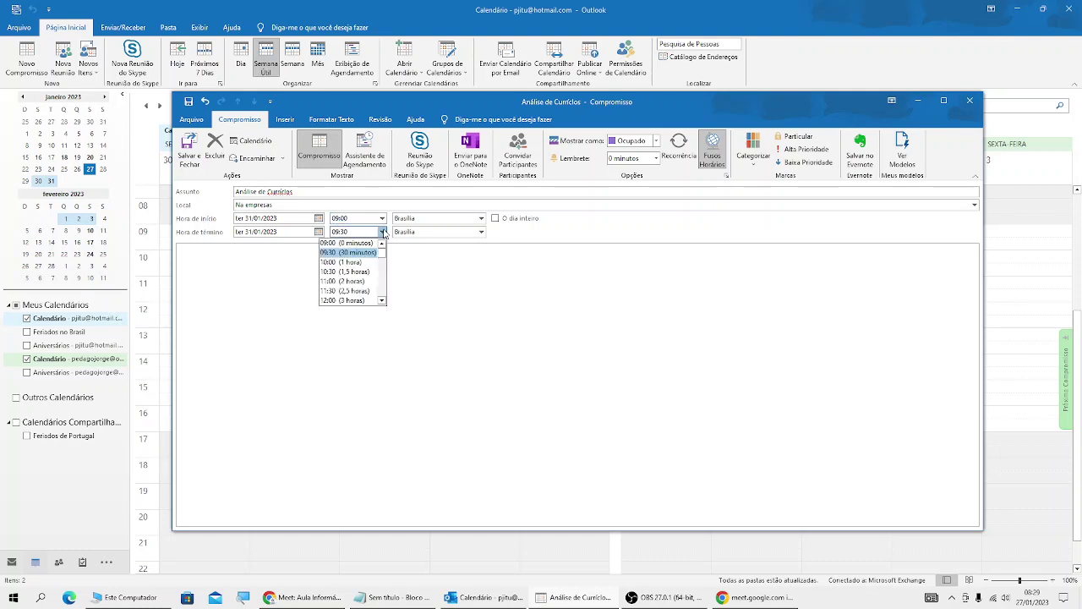
{"action": "left_click", "coordinate": [364, 281]}
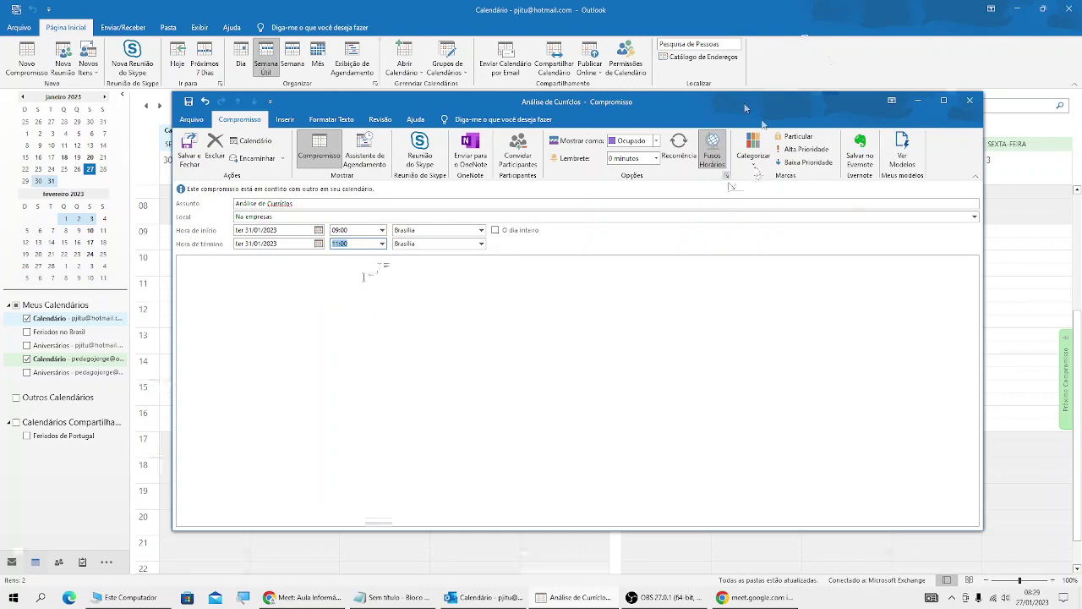
Step: Check the Google Meet call and return to the open appointment in Outlook
{"action": "left_click", "coordinate": [753, 161]}
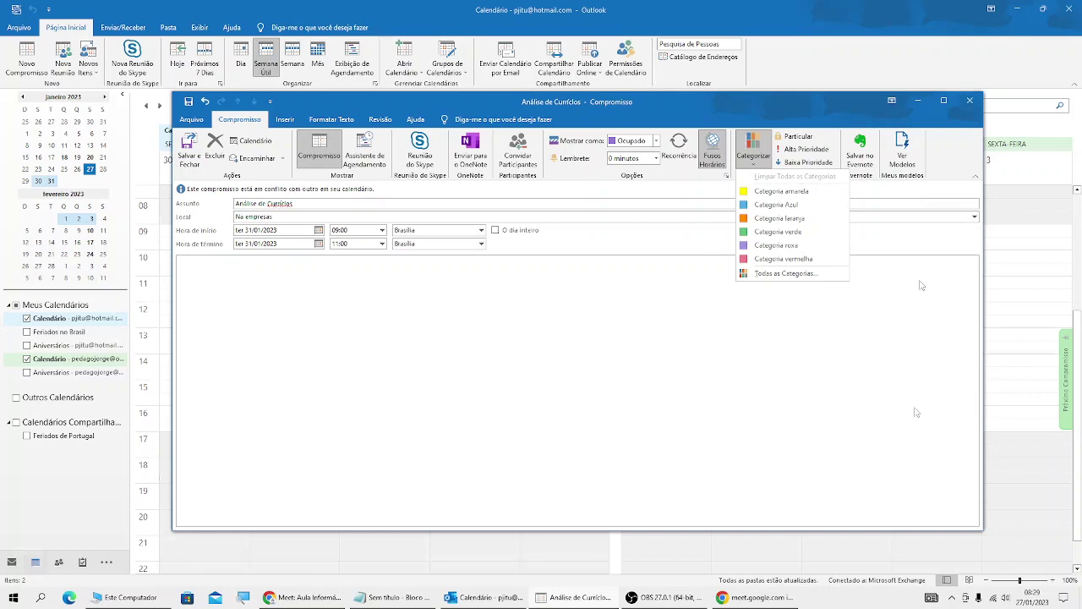
{"action": "left_click", "coordinate": [685, 599]}
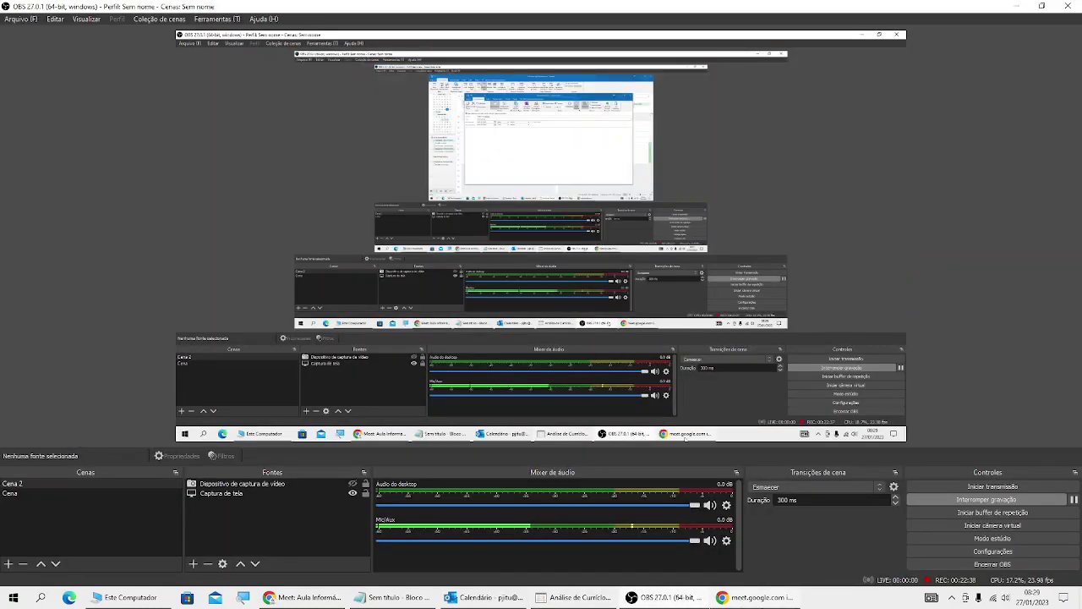
{"action": "left_click", "coordinate": [295, 602]}
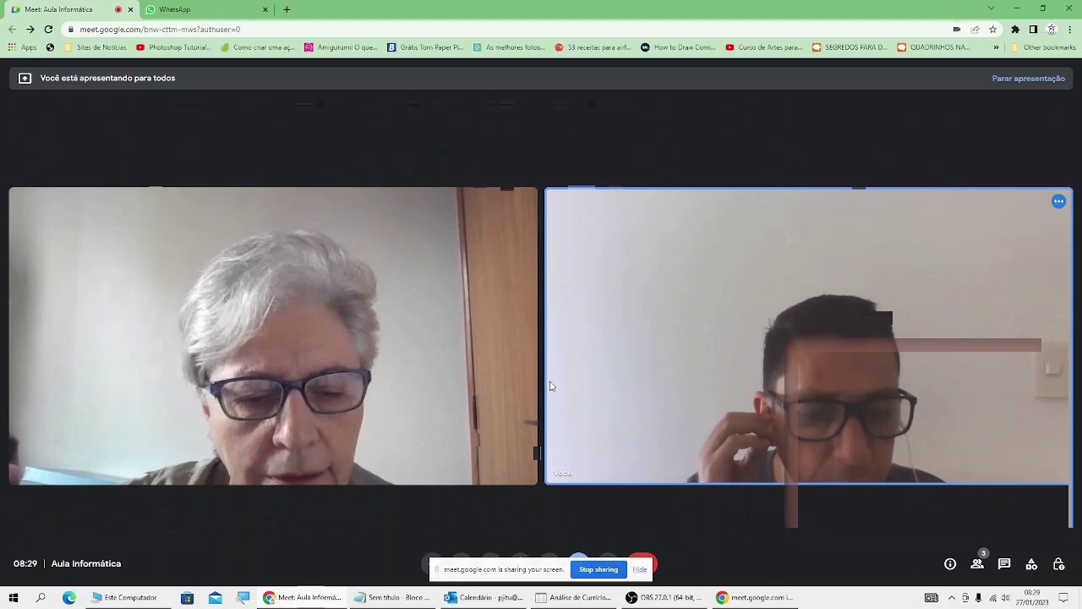
{"action": "left_click", "coordinate": [482, 597]}
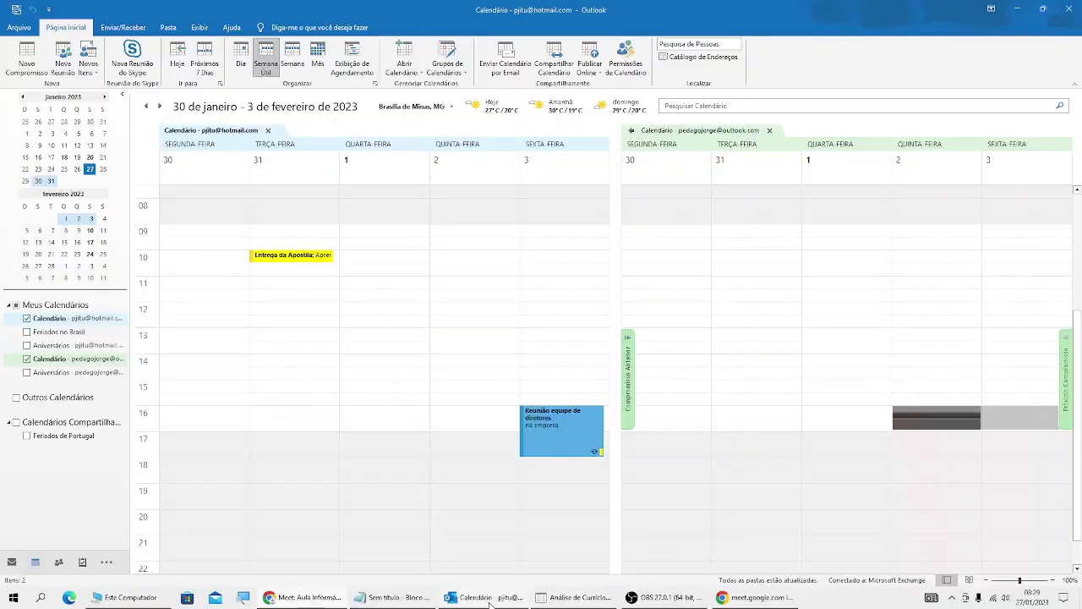
{"action": "left_click", "coordinate": [578, 599]}
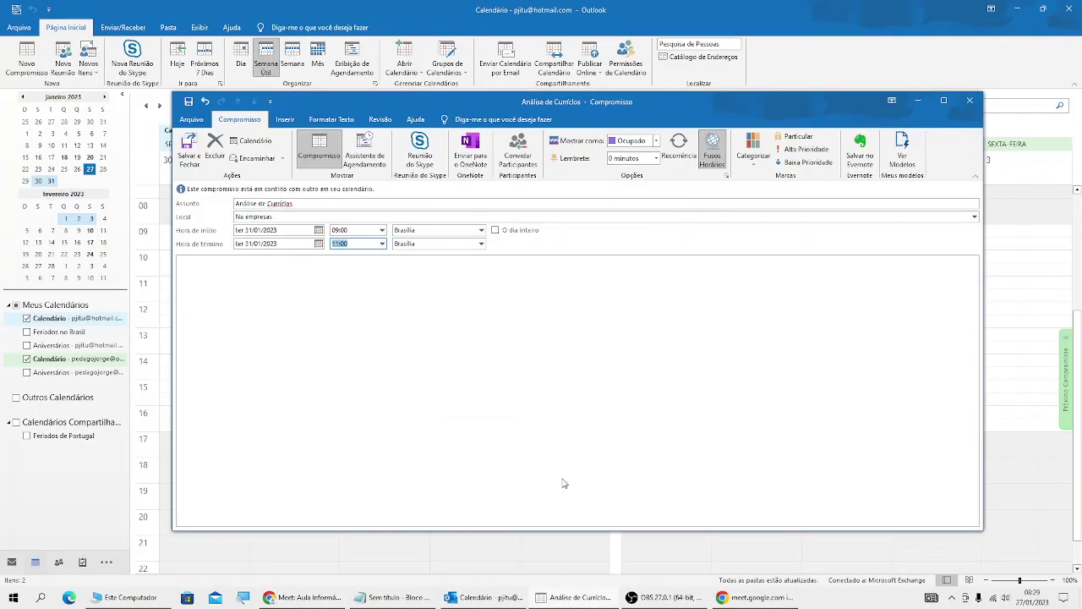
Step: Assign a new red colour category named "Urgente" to the appointment and save it to the calendar
{"action": "left_click", "coordinate": [755, 166]}
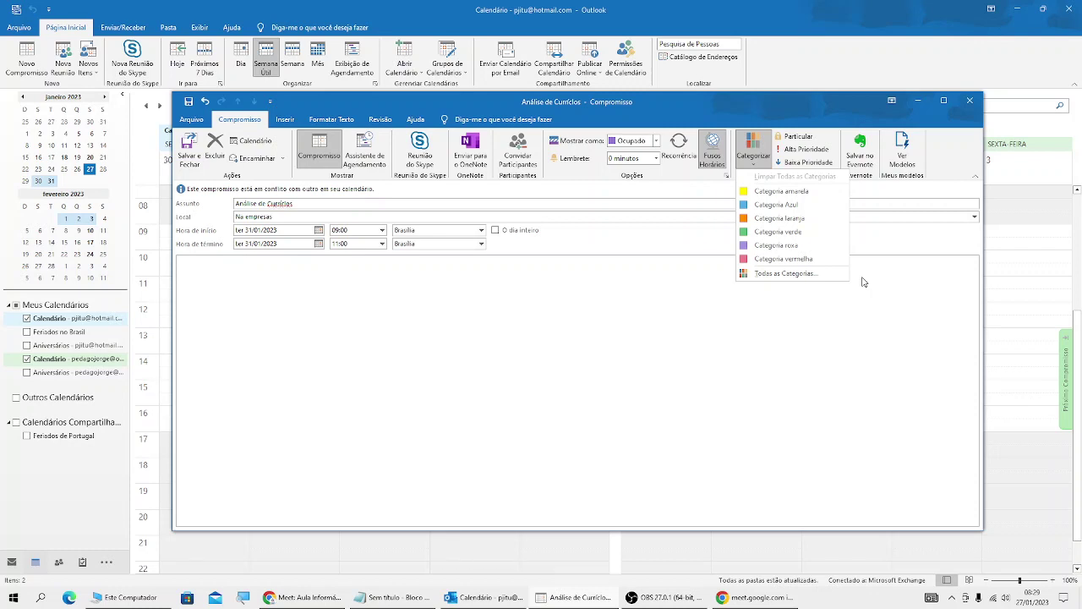
{"action": "left_click", "coordinate": [813, 273]}
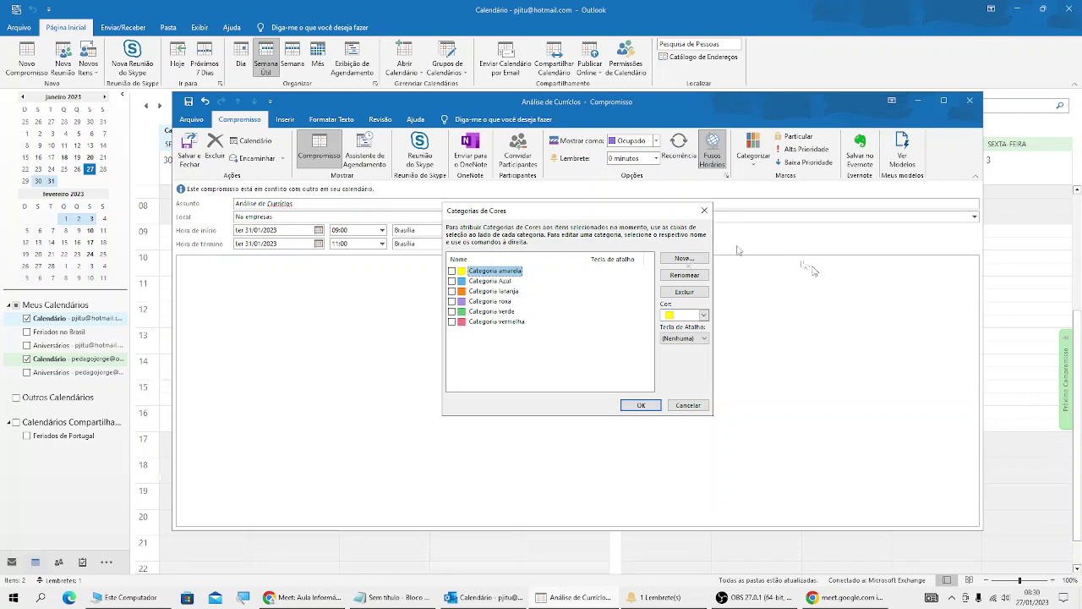
{"action": "left_click", "coordinate": [687, 259]}
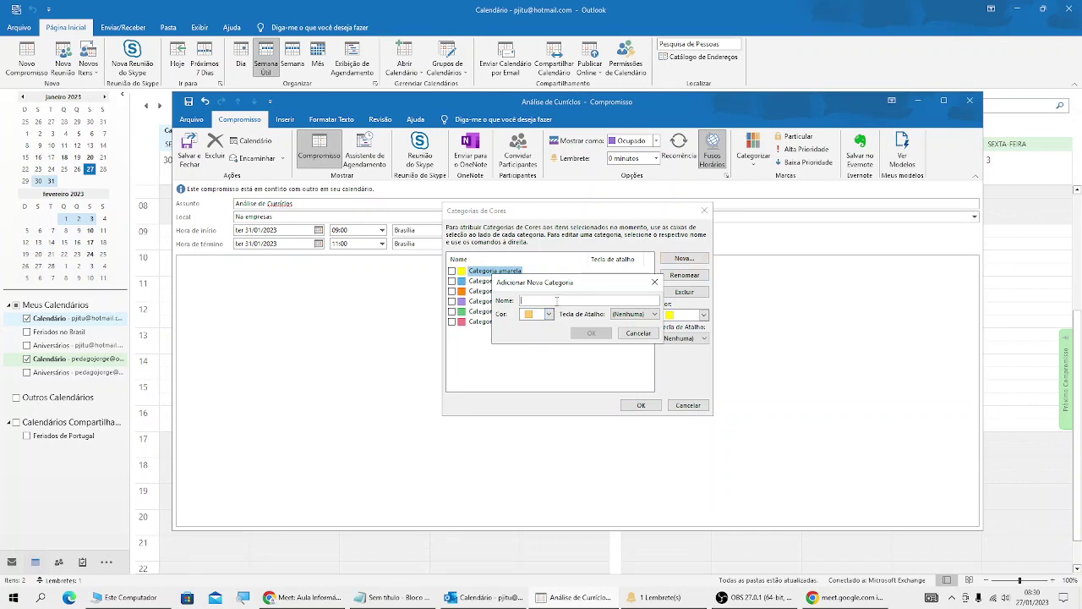
{"action": "type", "text": "Urgente"}
{"action": "left_click", "coordinate": [549, 314]}
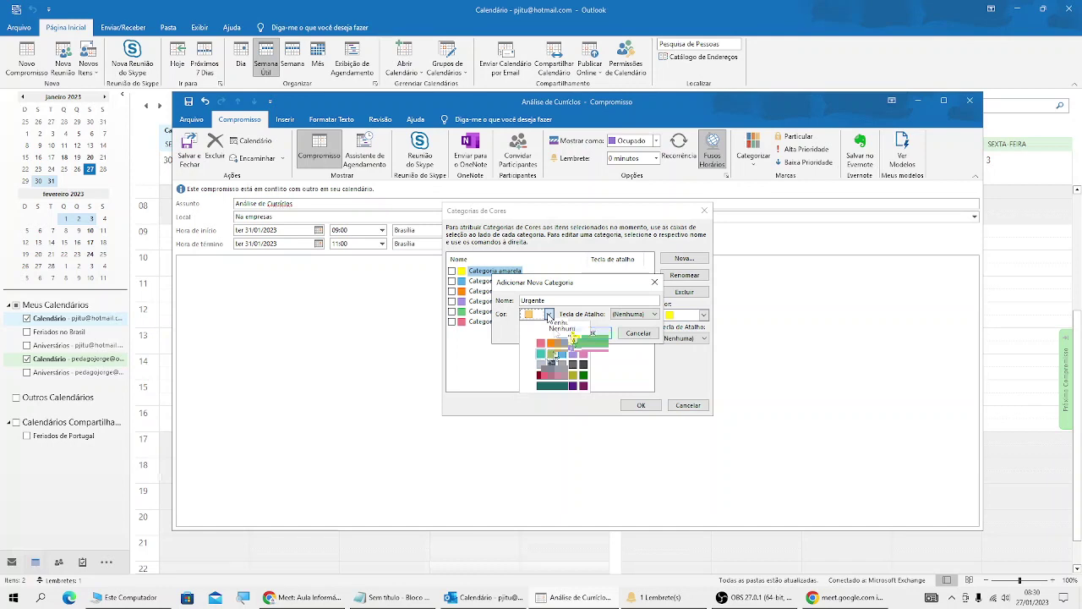
{"action": "left_click", "coordinate": [551, 375]}
{"action": "left_click", "coordinate": [587, 333]}
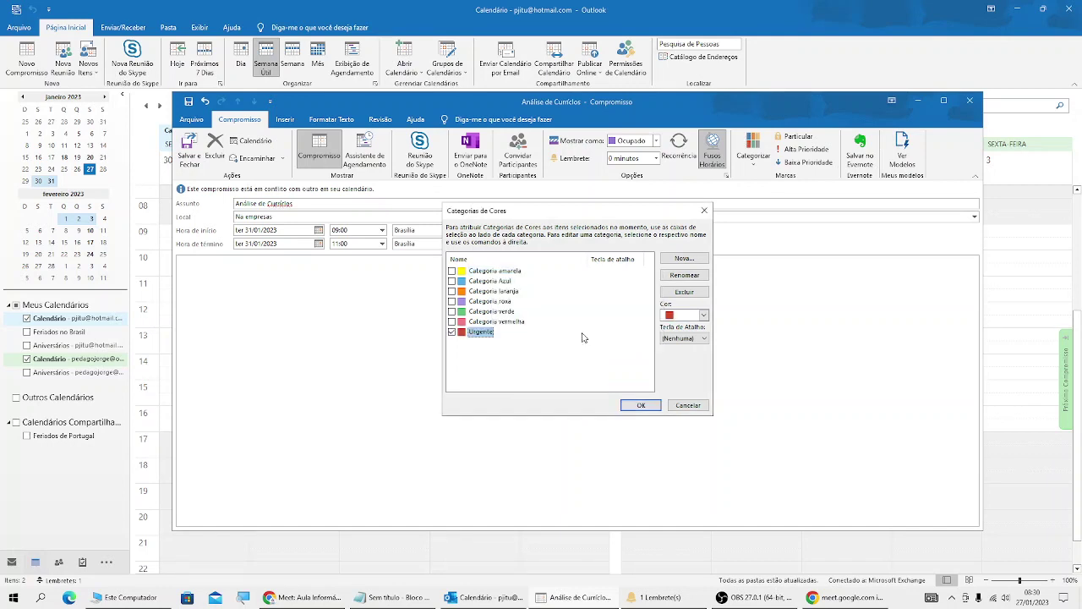
{"action": "left_click", "coordinate": [636, 405]}
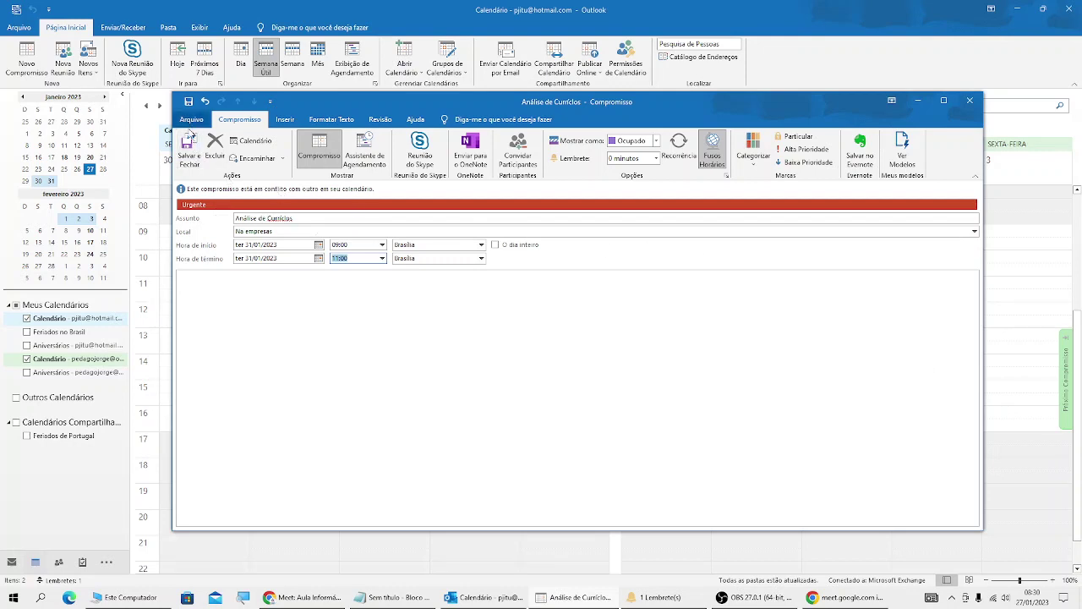
{"action": "left_click", "coordinate": [189, 147]}
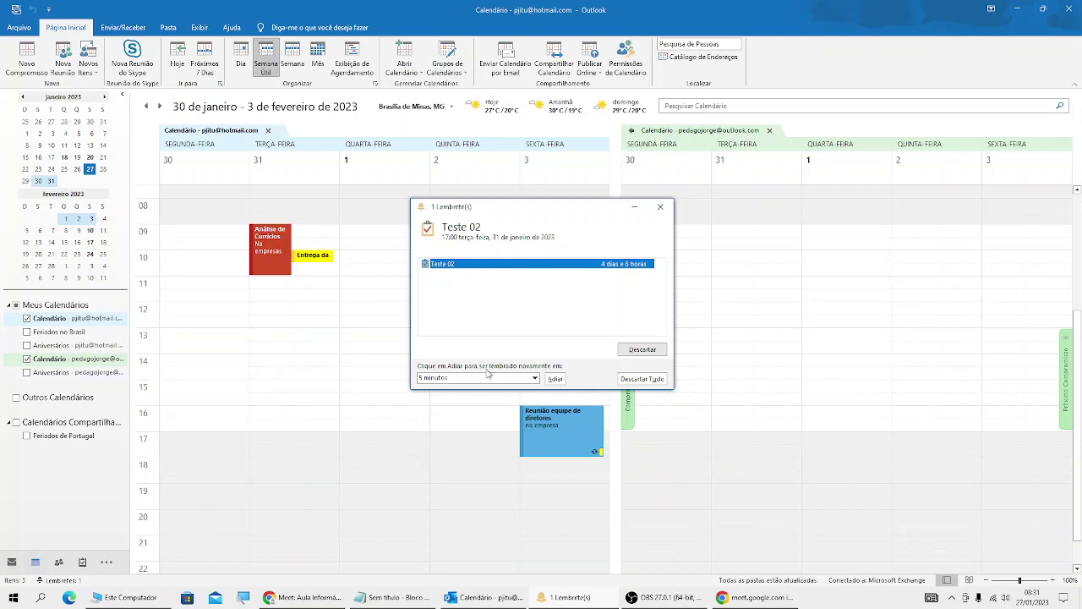
Step: Snooze the "Teste 02" task reminder and switch to the Google Meet call
{"action": "left_click", "coordinate": [534, 378]}
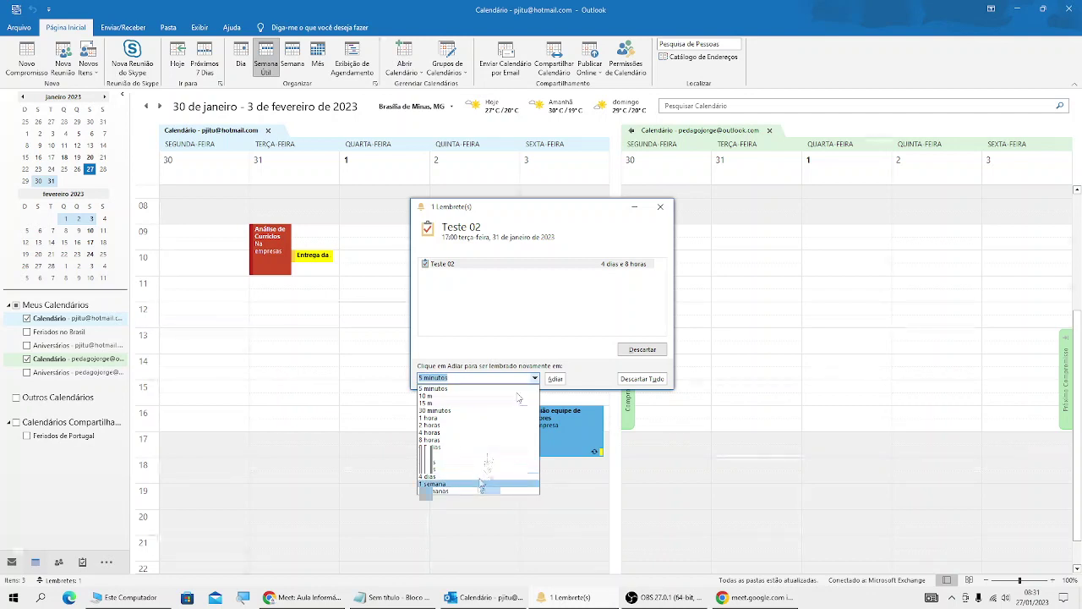
{"action": "left_click", "coordinate": [555, 378]}
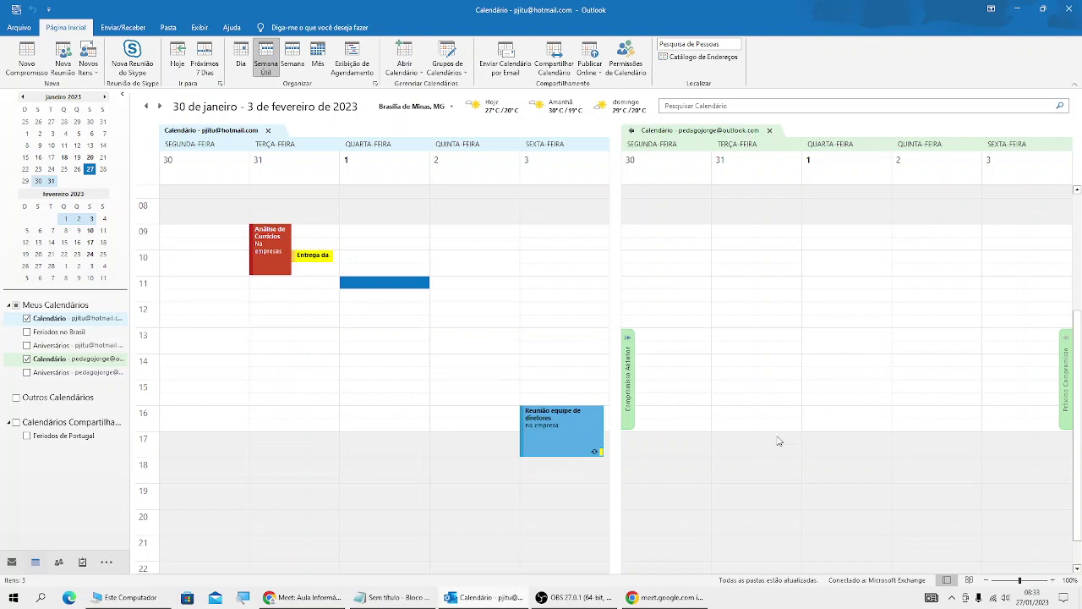
{"action": "left_click", "coordinate": [288, 602]}
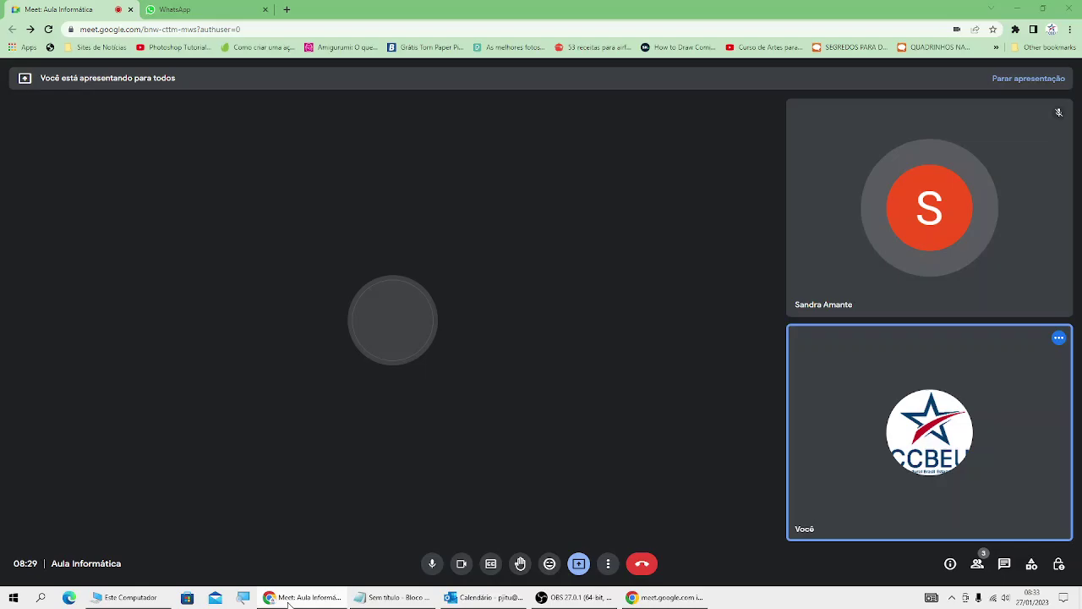
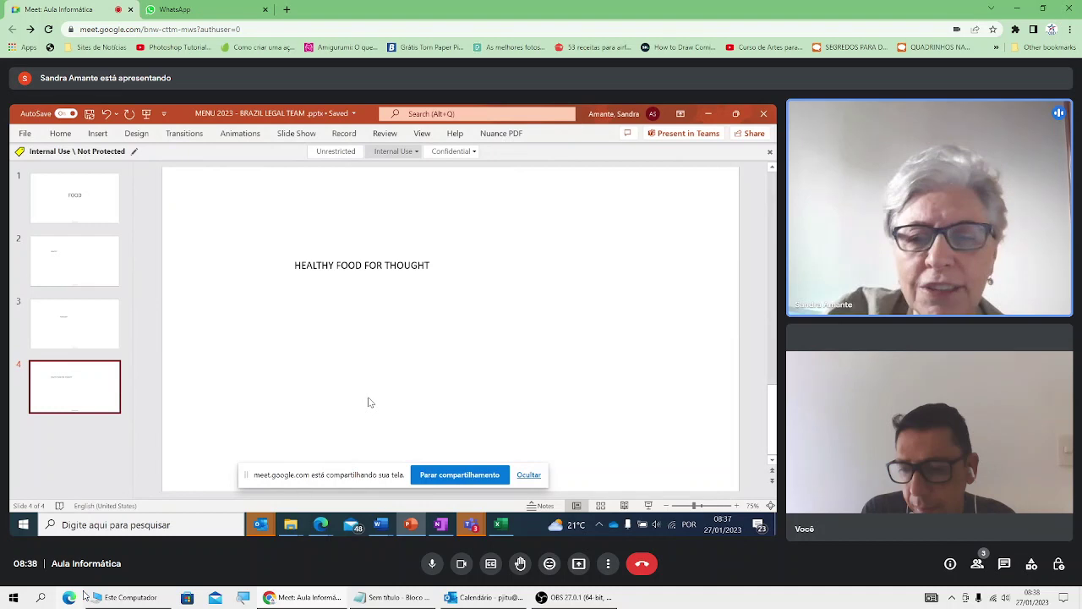
Step: Create a new blank presentation in PowerPoint and switch back to the Google Meet call
{"action": "left_click", "coordinate": [39, 598]}
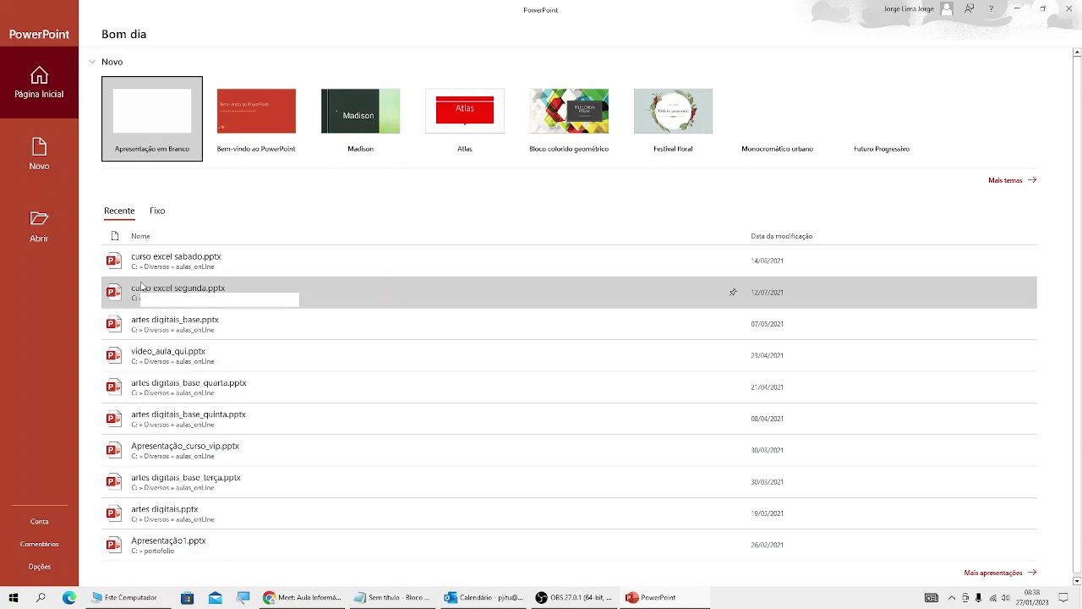
{"action": "left_click", "coordinate": [173, 119]}
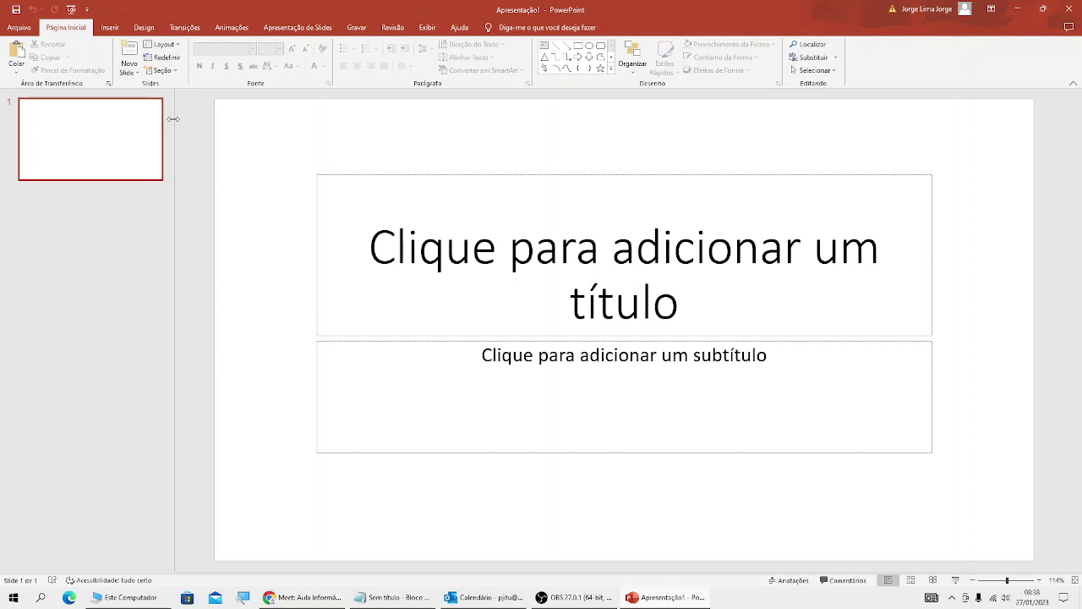
{"action": "left_click", "coordinate": [146, 254]}
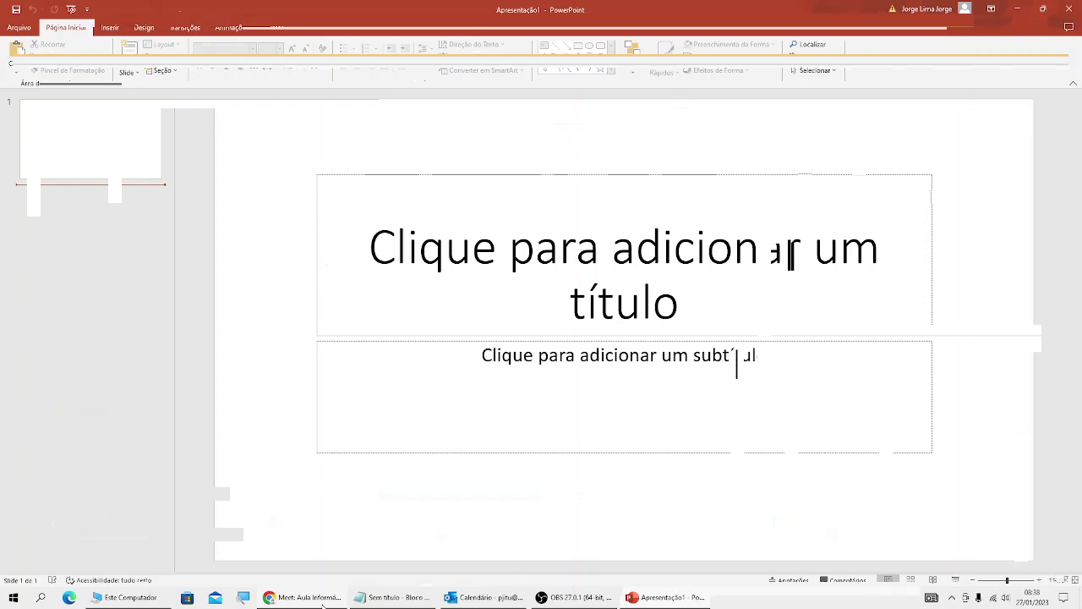
{"action": "left_click", "coordinate": [322, 604]}
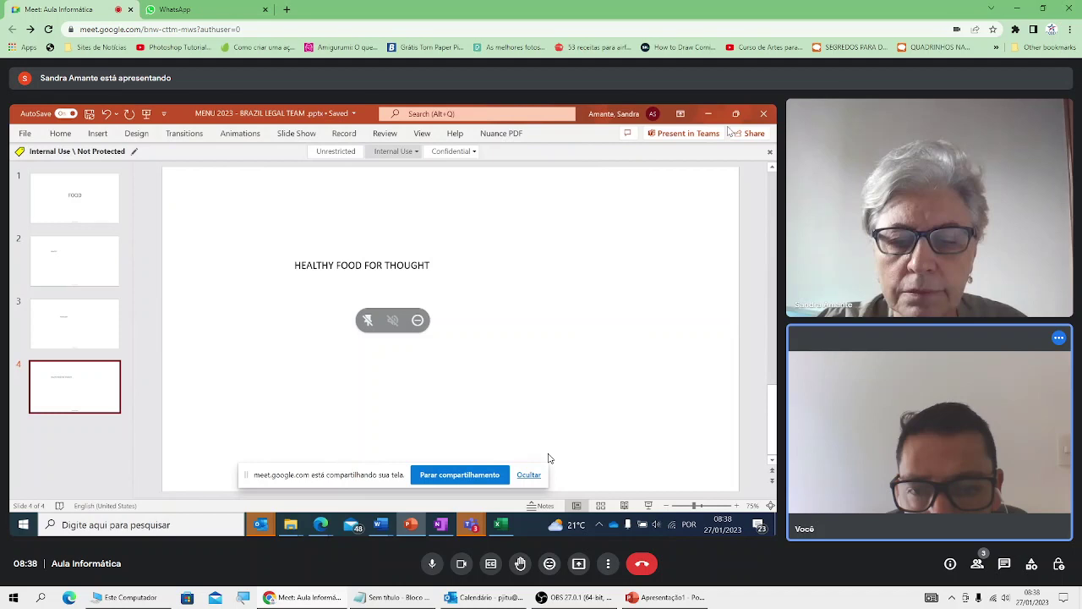